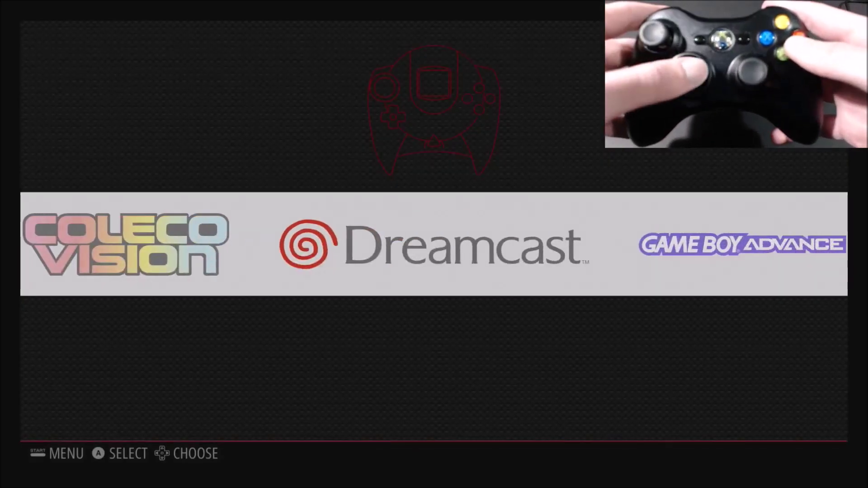
Step: Open the RetroPie system entry in the system carousel
{"action": "key", "text": "Right"}
{"action": "key", "text": "Right"}
{"action": "key", "text": "Right"}
{"action": "key", "text": "Right"}
{"action": "key", "text": "Right"}
{"action": "key", "text": "Right"}
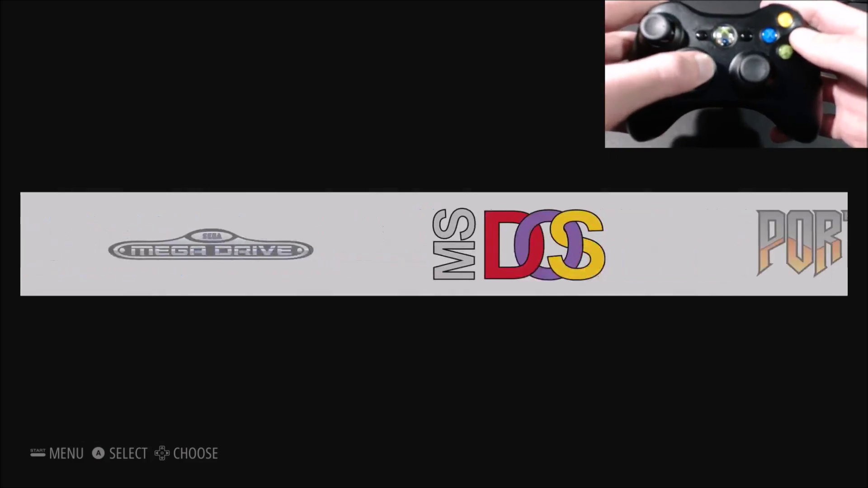
{"action": "key", "text": "Right"}
{"action": "key", "text": "Right"}
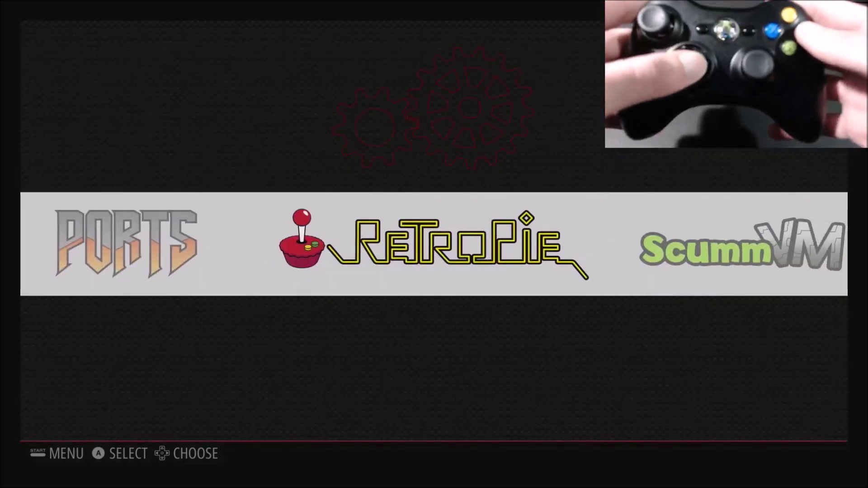
{"action": "key", "text": "Return"}
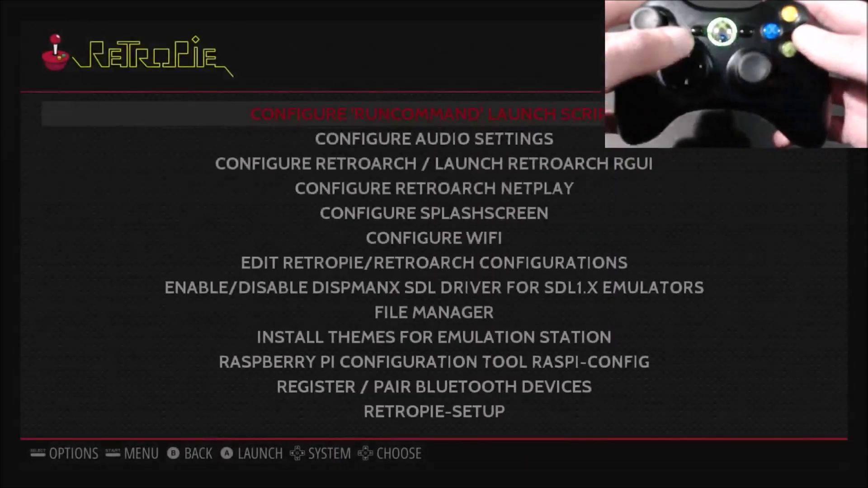
Step: Launch RetroPie-Setup and open its Setup / Configuration task list
{"action": "key", "text": "Up"}
{"action": "key", "text": "Up"}
{"action": "key", "text": "Return"}
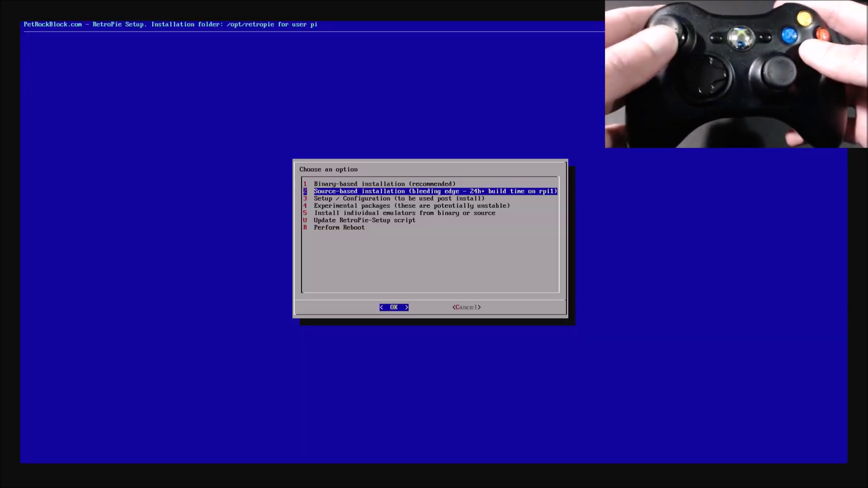
{"action": "key", "text": "Right"}
{"action": "key", "text": "Left"}
{"action": "key", "text": "Return"}
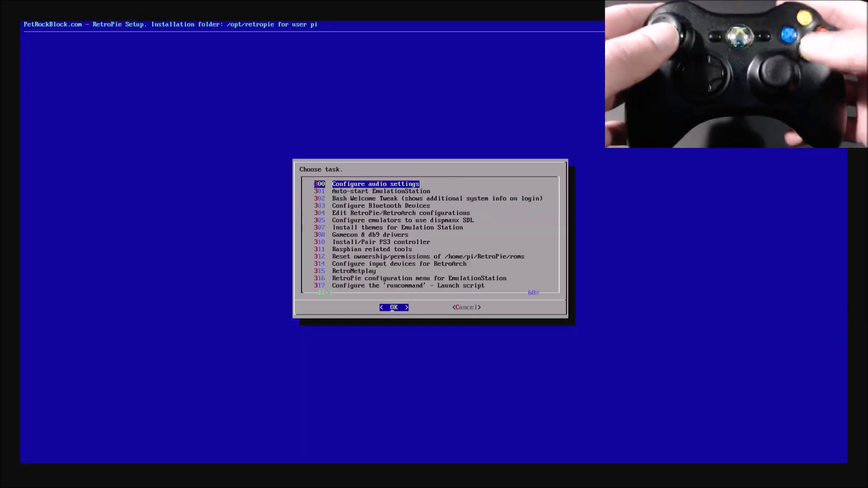
Step: Open task 328 for the Xbox / Xbox 360 gamepad driver
{"action": "key", "text": "Down"}
{"action": "key", "text": "Down"}
{"action": "key", "text": "Down"}
{"action": "key", "text": "Down"}
{"action": "key", "text": "Down"}
{"action": "key", "text": "Down"}
{"action": "key", "text": "Down"}
{"action": "key", "text": "Down"}
{"action": "key", "text": "Down"}
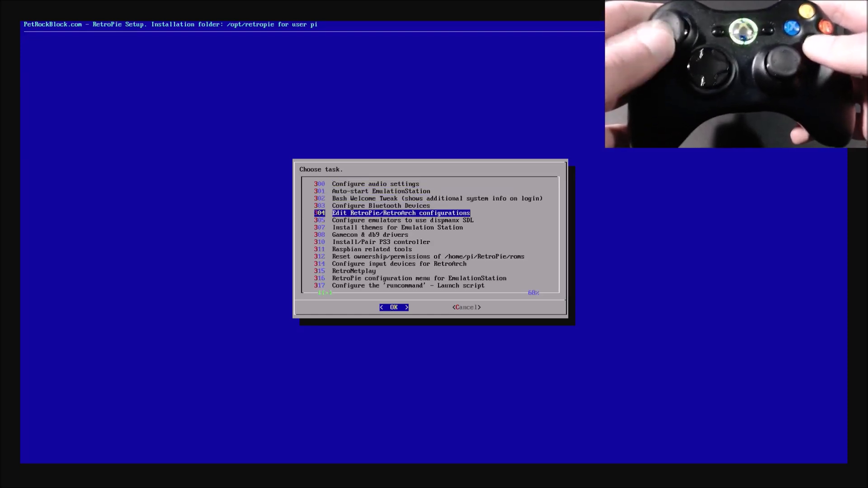
{"action": "key", "text": "Down"}
{"action": "key", "text": "Down"}
{"action": "key", "text": "Down"}
{"action": "key", "text": "Down"}
{"action": "key", "text": "Down"}
{"action": "key", "text": "Down"}
{"action": "key", "text": "Down"}
{"action": "key", "text": "Down"}
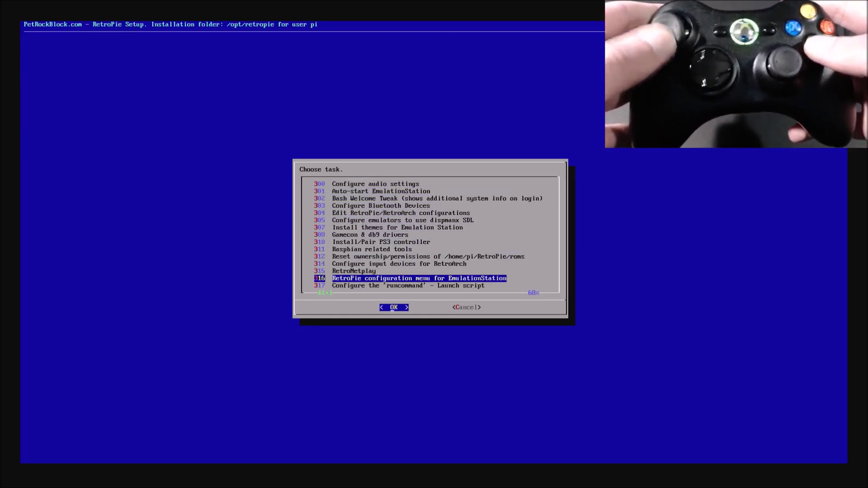
{"action": "key", "text": "Down"}
{"action": "key", "text": "Down"}
{"action": "key", "text": "Down"}
{"action": "key", "text": "Down"}
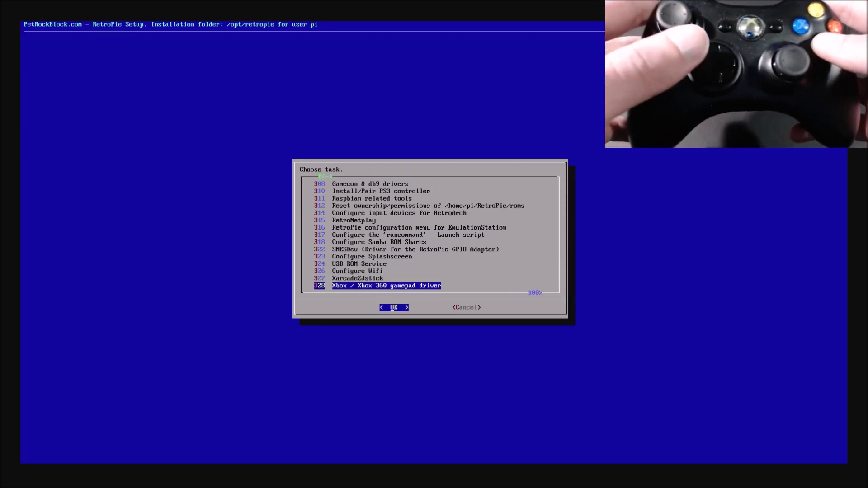
{"action": "key", "text": "Return"}
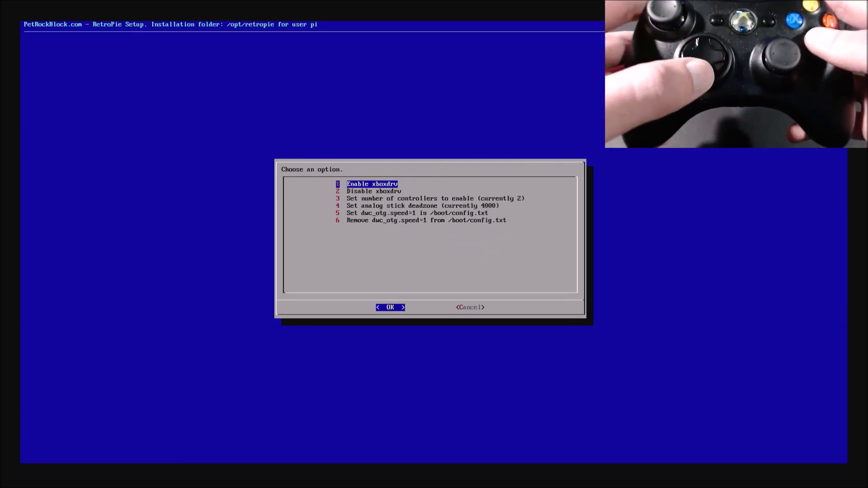
Step: Set the number of controllers to enable to 1 controller
{"action": "key", "text": "Down"}
{"action": "key", "text": "Down"}
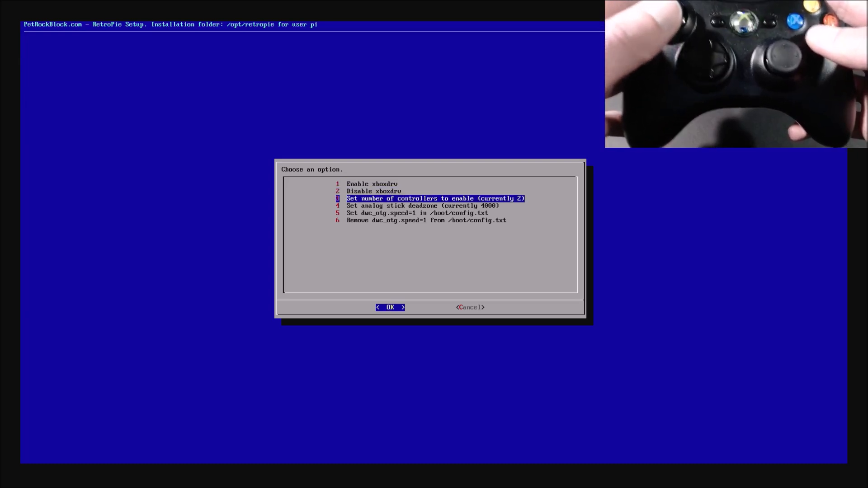
{"action": "key", "text": "Return"}
{"action": "key", "text": "Up"}
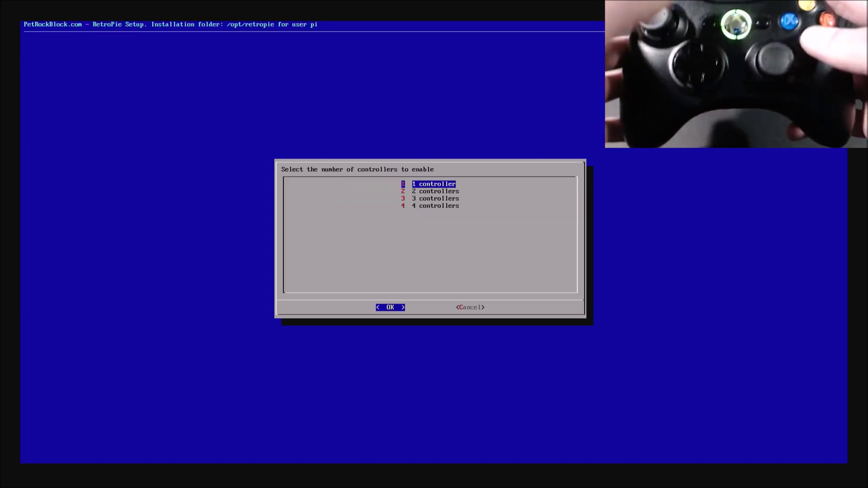
{"action": "key", "text": "Return"}
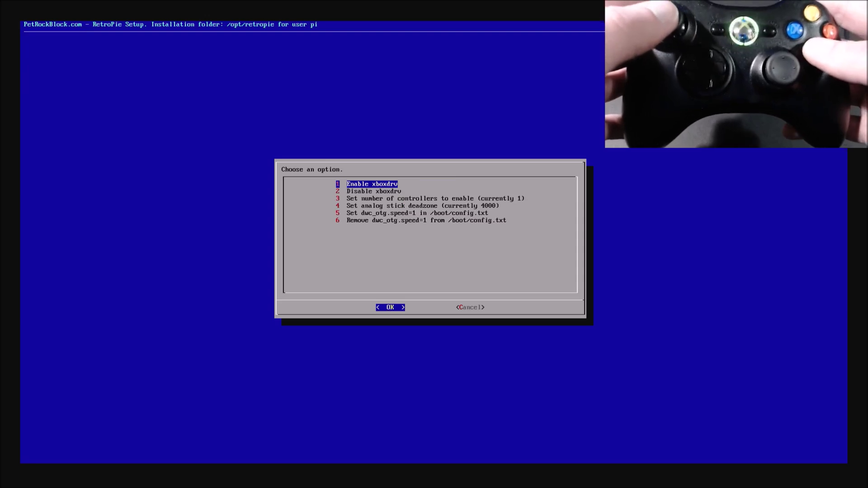
Step: Enable xboxdrv and acknowledge the configuration summary
{"action": "key", "text": "Return"}
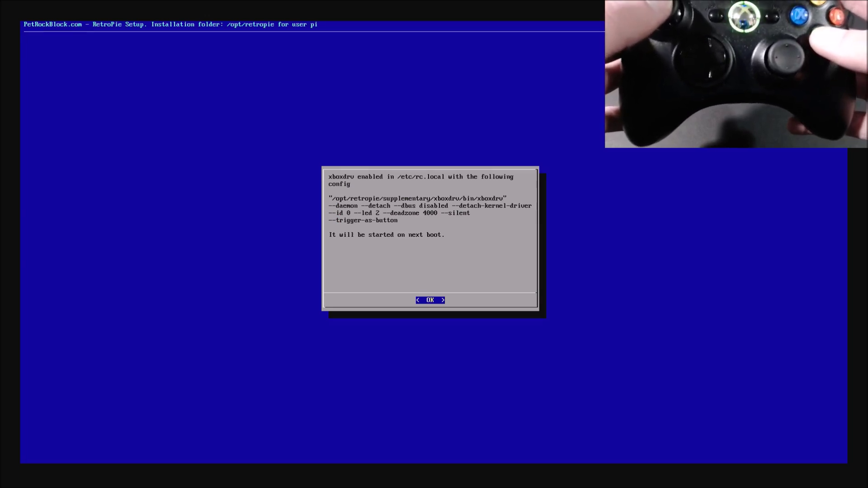
{"action": "key", "text": "Return"}
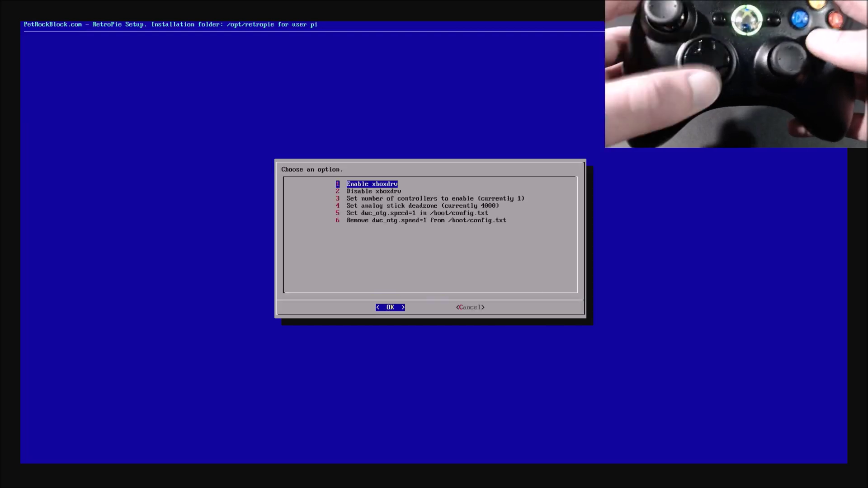
Step: Review the driver's analog stick deadzone and dwc_otg.speed options without changing them
{"action": "key", "text": "Down"}
{"action": "key", "text": "Down"}
{"action": "key", "text": "Down"}
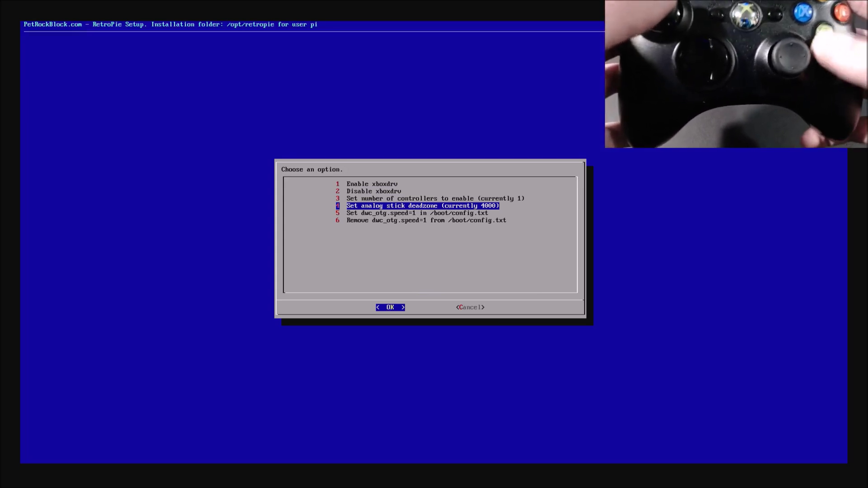
{"action": "key", "text": "Down"}
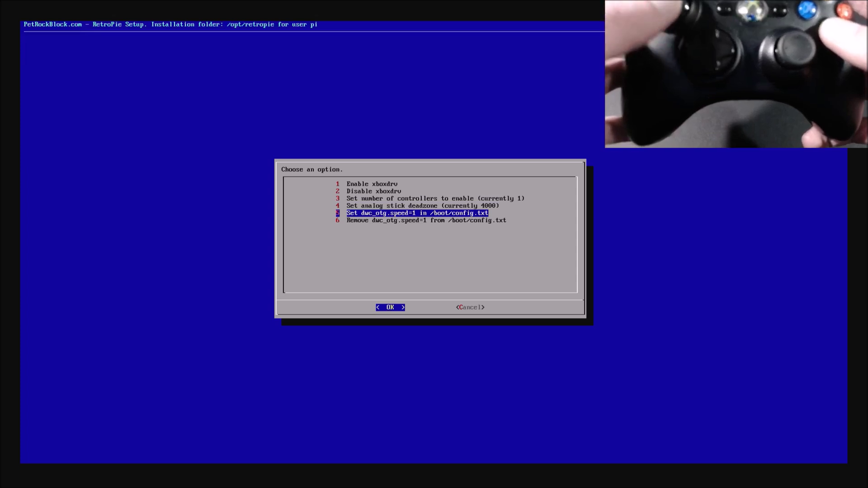
{"action": "key", "text": "Down"}
{"action": "key", "text": "Up"}
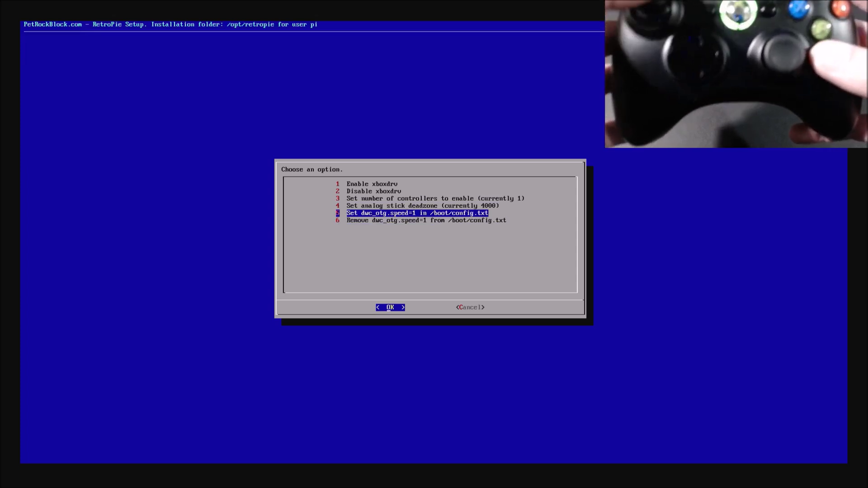
{"action": "key", "text": "Up"}
{"action": "key", "text": "Up"}
{"action": "key", "text": "Up"}
{"action": "key", "text": "Up"}
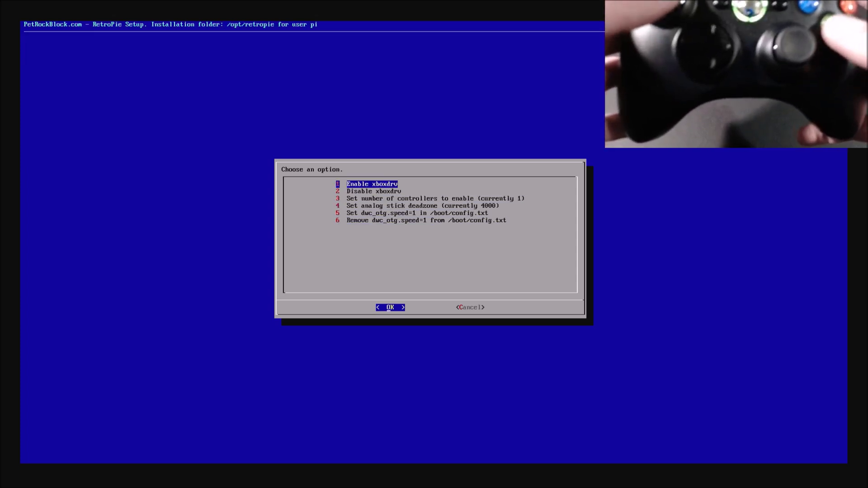
Step: Leave the driver options and task list, and go to Perform Reboot in the main setup menu
{"action": "key", "text": "Right"}
{"action": "key", "text": "Return"}
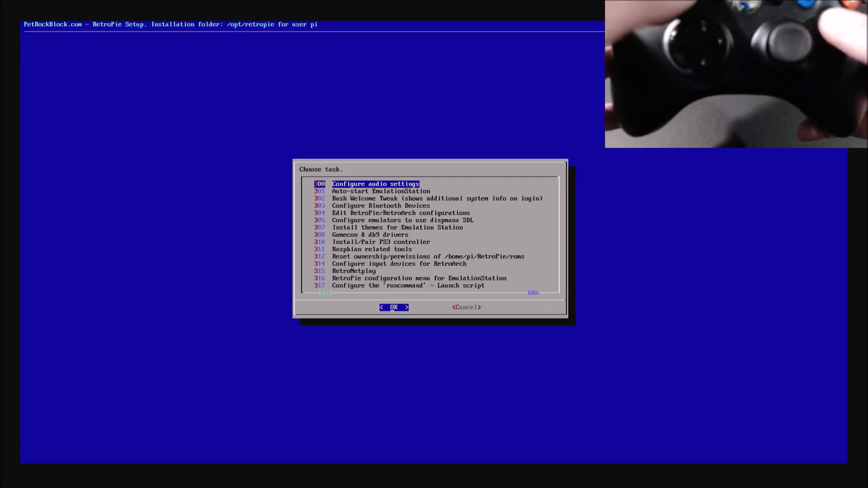
{"action": "key", "text": "Right"}
{"action": "key", "text": "Return"}
{"action": "key", "text": "Down"}
{"action": "key", "text": "Down"}
{"action": "key", "text": "Down"}
{"action": "key", "text": "Down"}
{"action": "key", "text": "Down"}
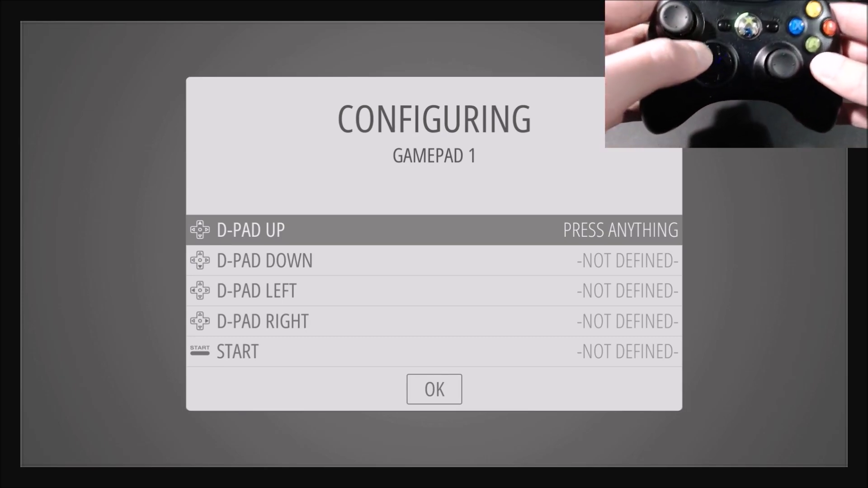
Step: Map the gamepad's D-pad up, down, left and right to Hat 0 and Start to Button 9
{"action": "key", "text": "Up"}
{"action": "key", "text": "Down"}
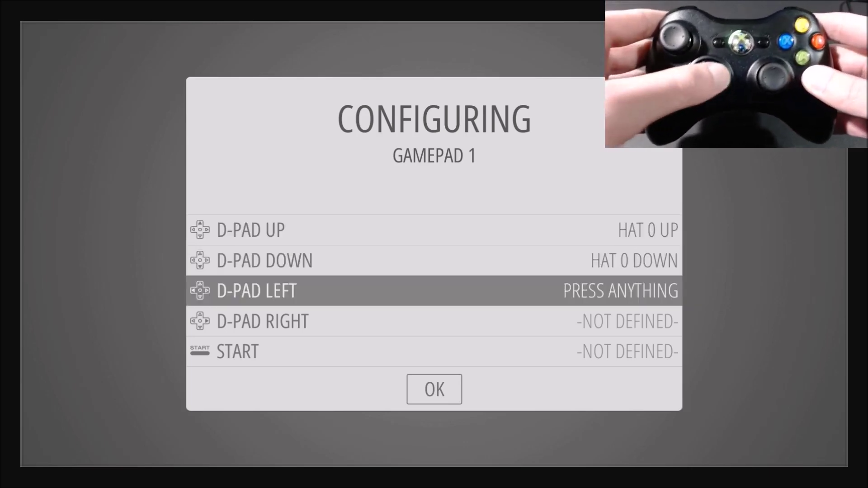
{"action": "key", "text": "Left"}
{"action": "key", "text": "Right"}
{"action": "key", "text": "Return"}
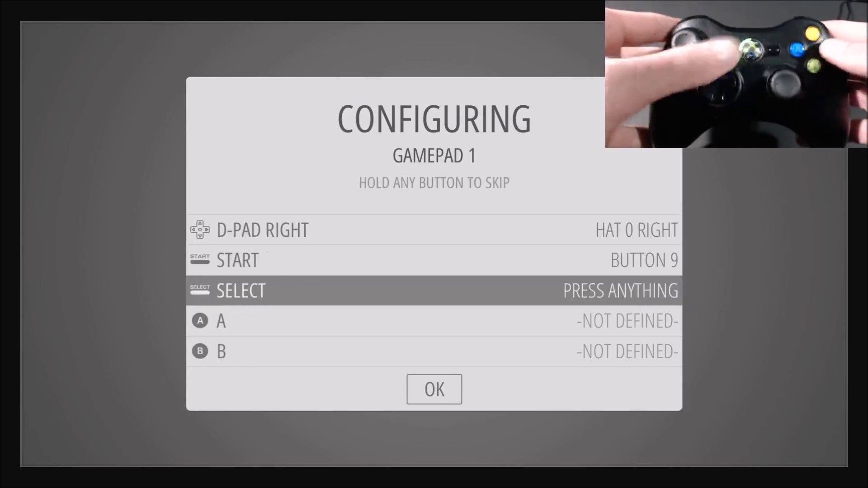
Step: Map Select and A, and assign B to Button 0, X to Button 3 and Y to Button 2
{"action": "key", "text": "Tab"}
{"action": "key", "text": "a"}
{"action": "key", "text": "b"}
{"action": "key", "text": "x"}
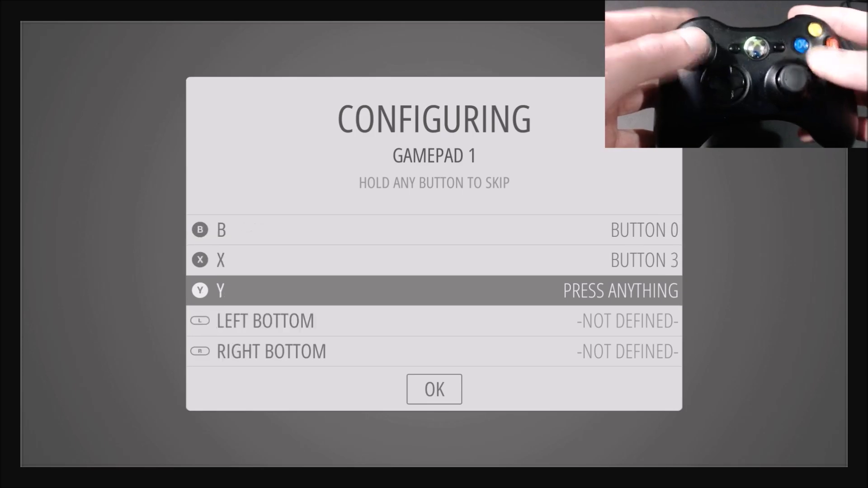
{"action": "key", "text": "y"}
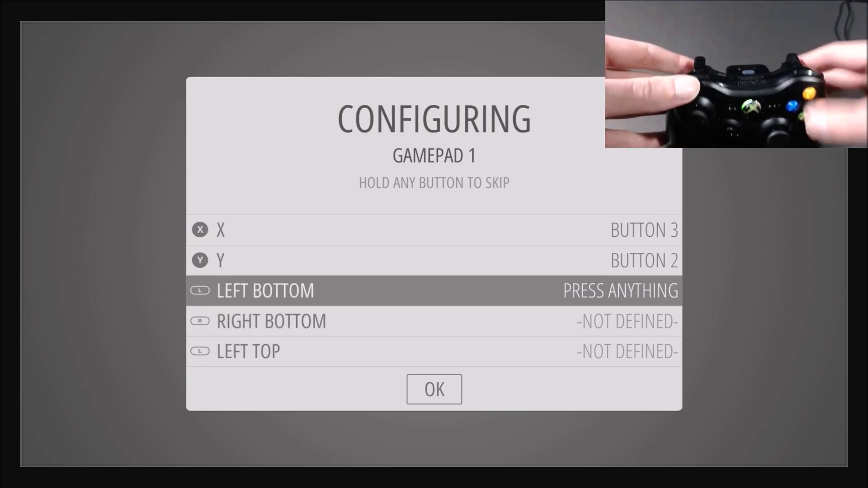
Step: Map Left Bottom, Right Bottom to Button 5, Left Top to 6, Right Top to 7, Left Thumb to 11 and Right Thumb to 12
{"action": "key", "text": "Page_Up"}
{"action": "key", "text": "Page_Down"}
{"action": "key", "text": "Home"}
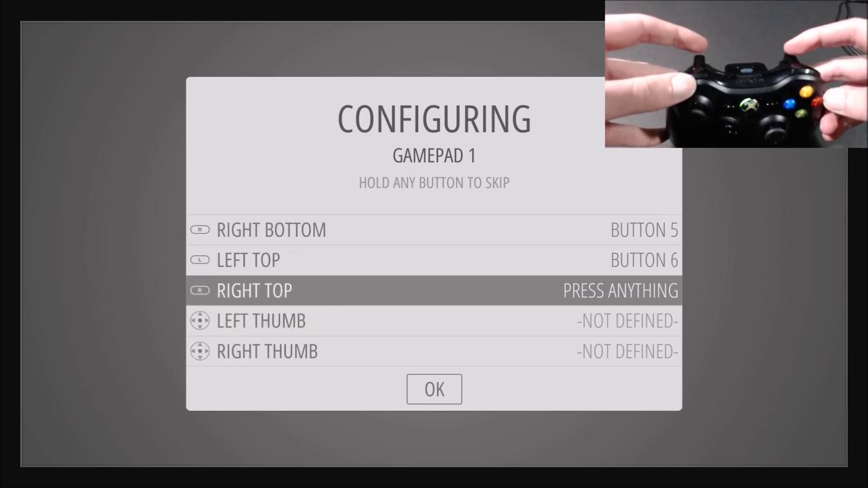
{"action": "key", "text": "End"}
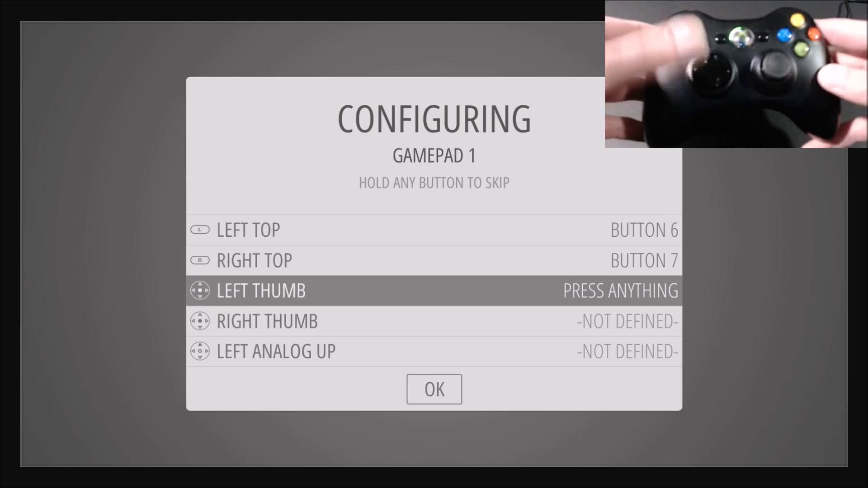
{"action": "key", "text": "Return"}
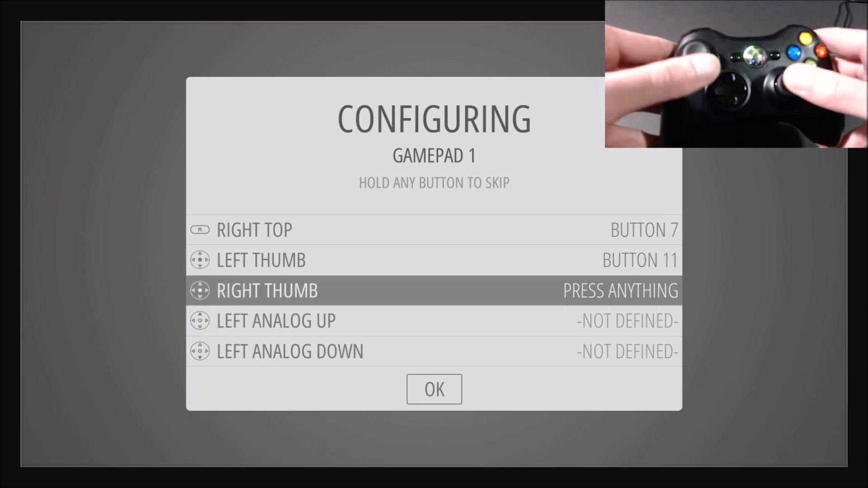
{"action": "key", "text": "Return"}
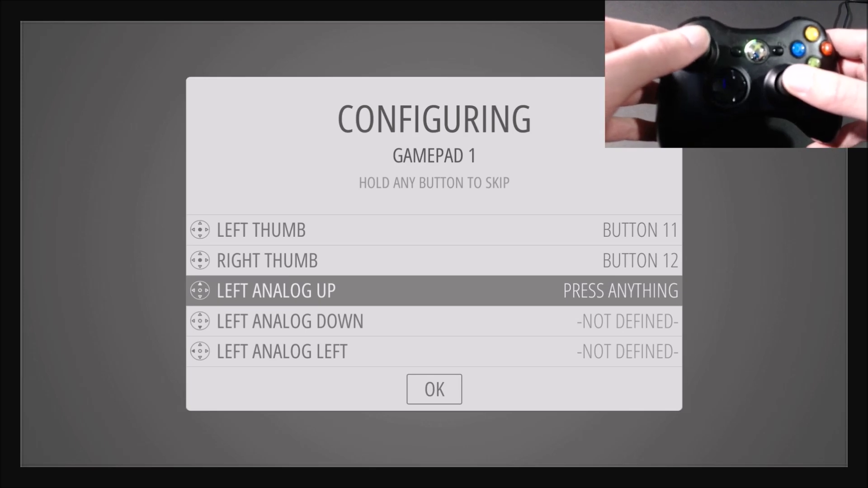
Step: Map all four directions of the left and right analog sticks, using axes 0 and 1 for left, 2 and 3 for right
{"action": "key", "text": "Up"}
{"action": "key", "text": "Down"}
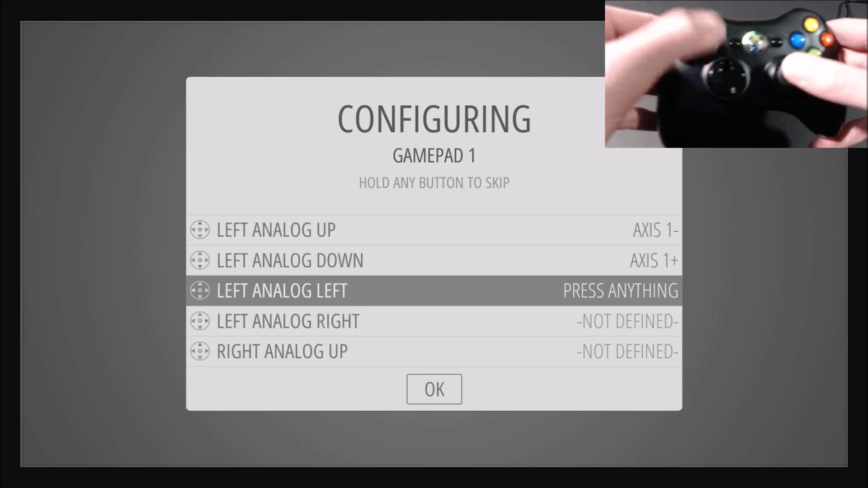
{"action": "key", "text": "Left"}
{"action": "key", "text": "Right"}
{"action": "key", "text": "Up"}
{"action": "key", "text": "Down"}
{"action": "key", "text": "Left"}
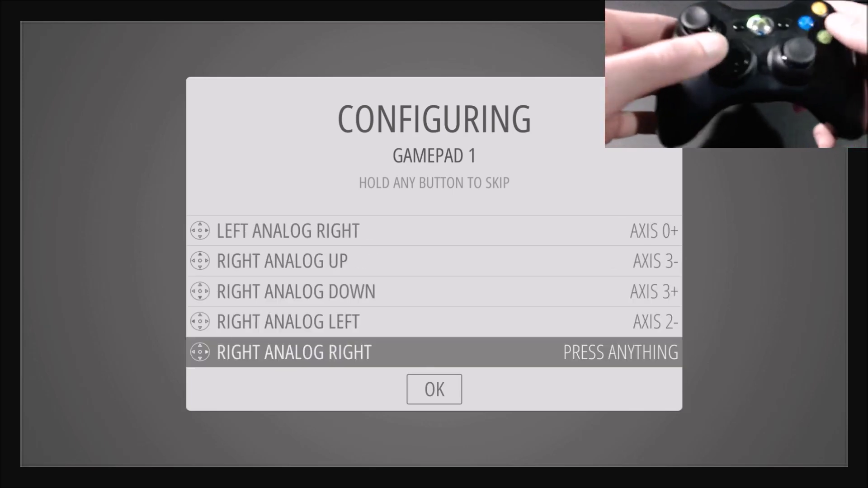
{"action": "key", "text": "Right"}
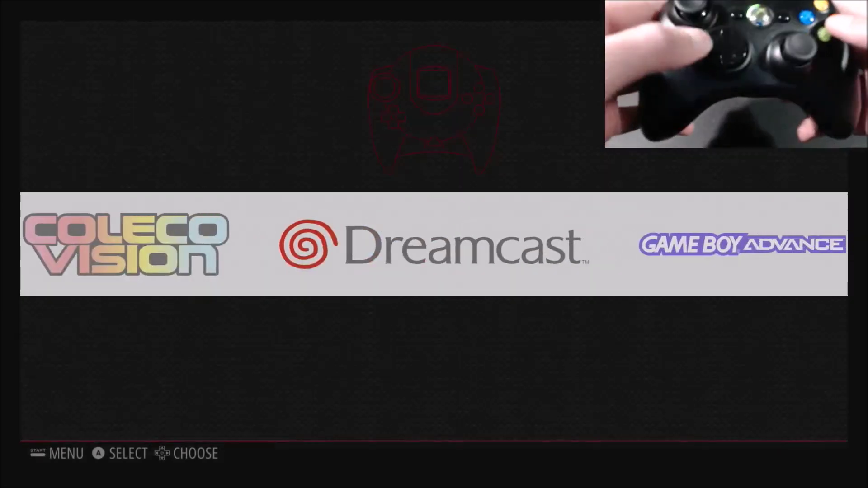
Step: Browse the system carousel with the newly mapped gamepad and open the RetroPie entry
{"action": "key", "text": "Right"}
{"action": "key", "text": "Left"}
{"action": "key", "text": "Left"}
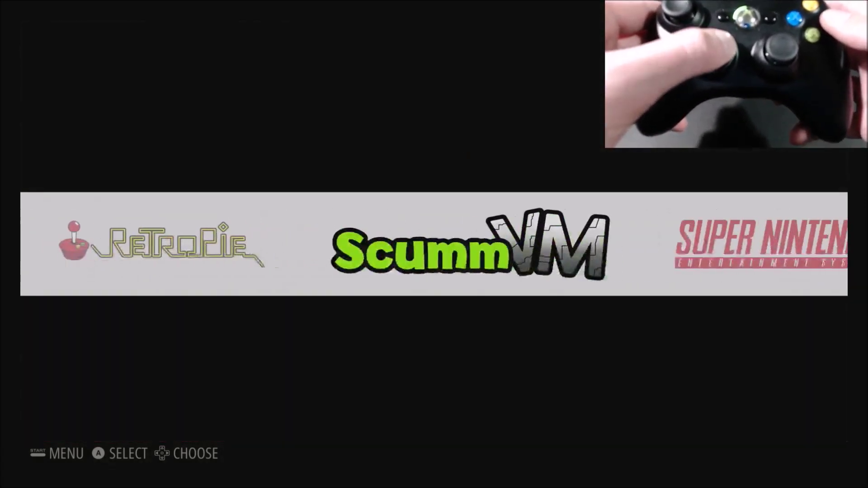
{"action": "key", "text": "Right"}
{"action": "key", "text": "Left"}
{"action": "key", "text": "Left"}
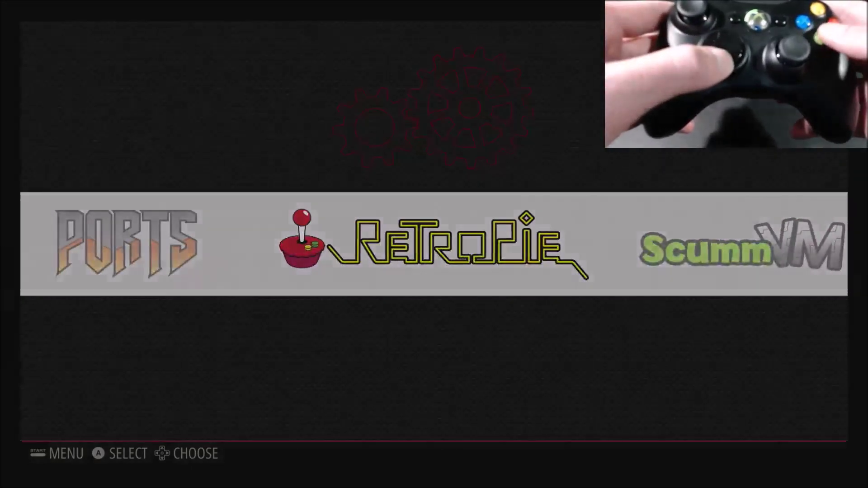
{"action": "key", "text": "Return"}
Step: Open the Edit RetroPie/RetroArch Configurations tool from the RetroPie list
{"action": "key", "text": "Down"}
{"action": "key", "text": "Down"}
{"action": "key", "text": "Down"}
{"action": "key", "text": "Down"}
{"action": "key", "text": "Down"}
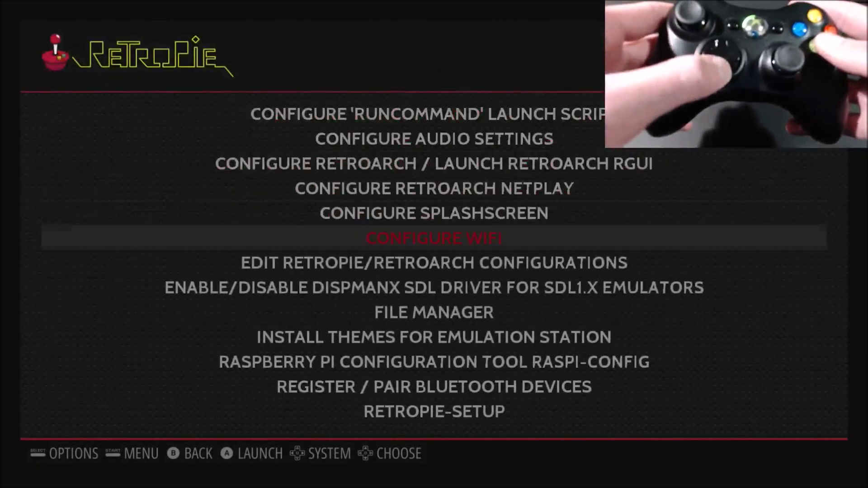
{"action": "key", "text": "Down"}
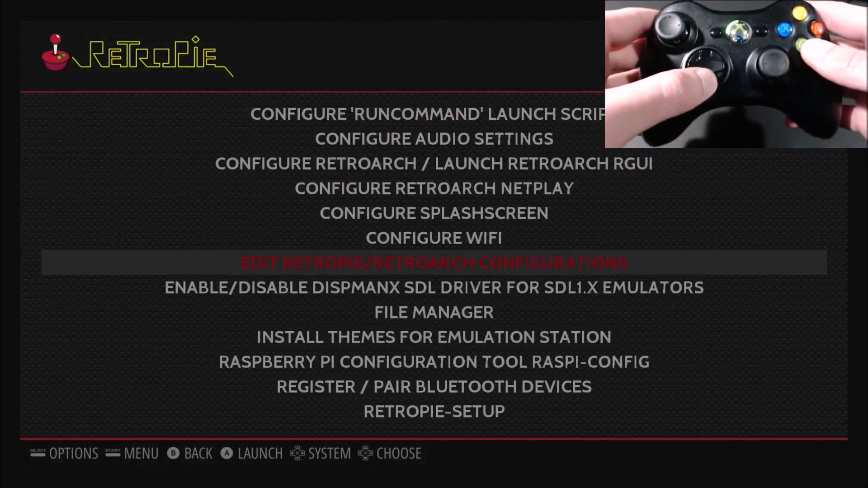
{"action": "key", "text": "Down"}
{"action": "key", "text": "Down"}
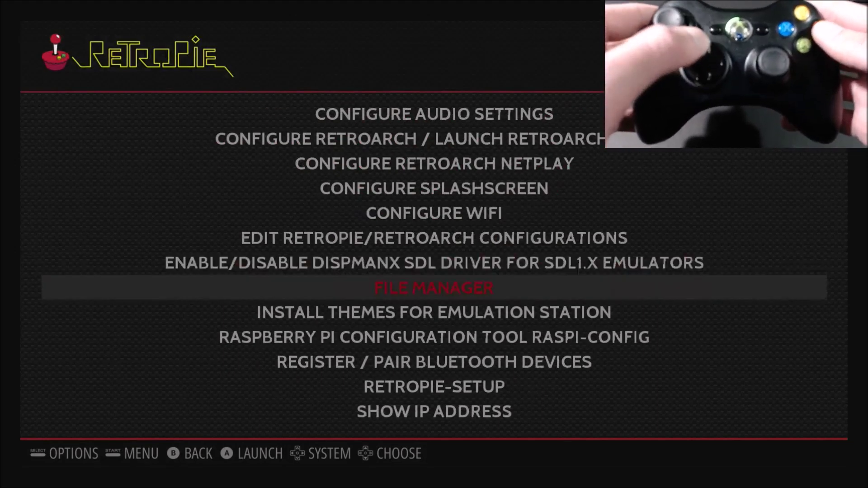
{"action": "key", "text": "Up"}
{"action": "key", "text": "Up"}
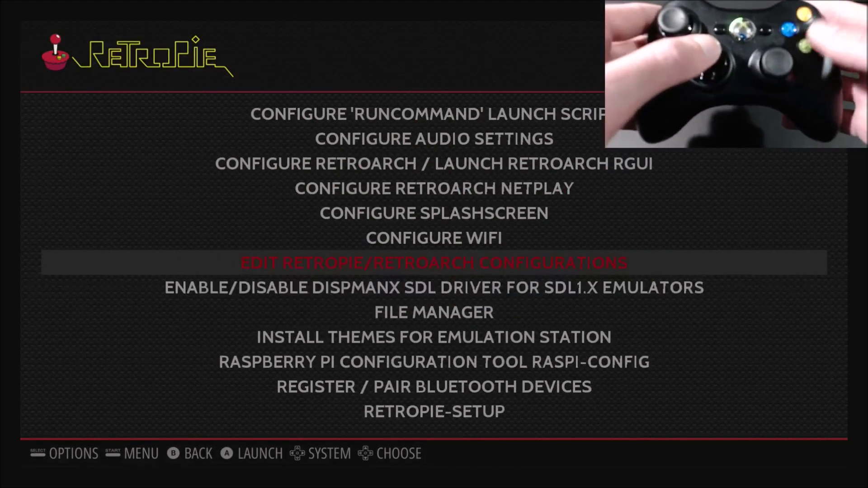
{"action": "key", "text": "Return"}
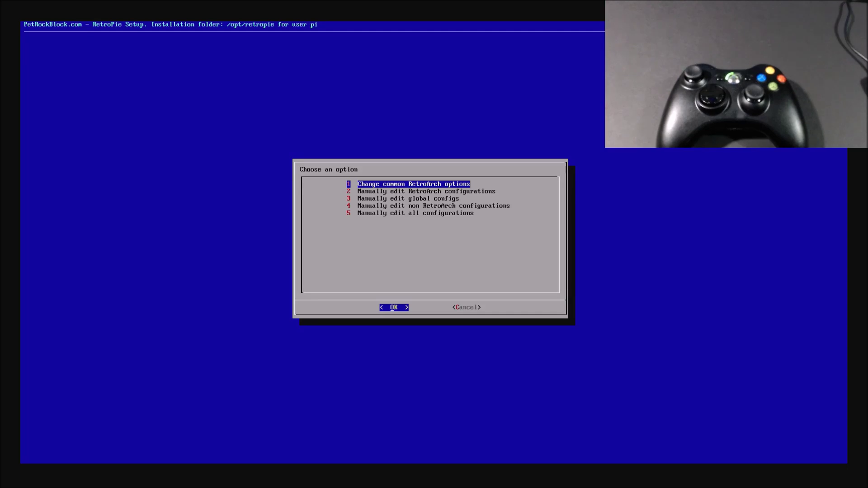
Step: Choose to manually edit all configurations and open all/autoconf.cfg
{"action": "key", "text": "Down"}
{"action": "key", "text": "Down"}
{"action": "key", "text": "Down"}
{"action": "key", "text": "Down"}
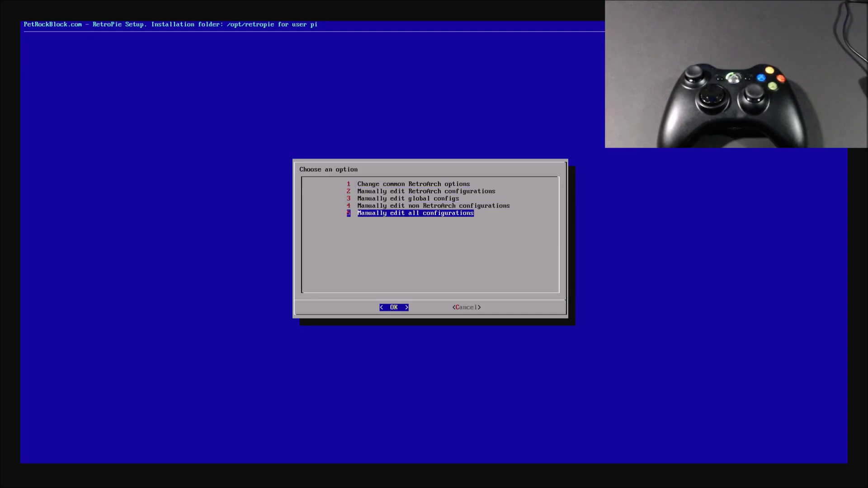
{"action": "key", "text": "Return"}
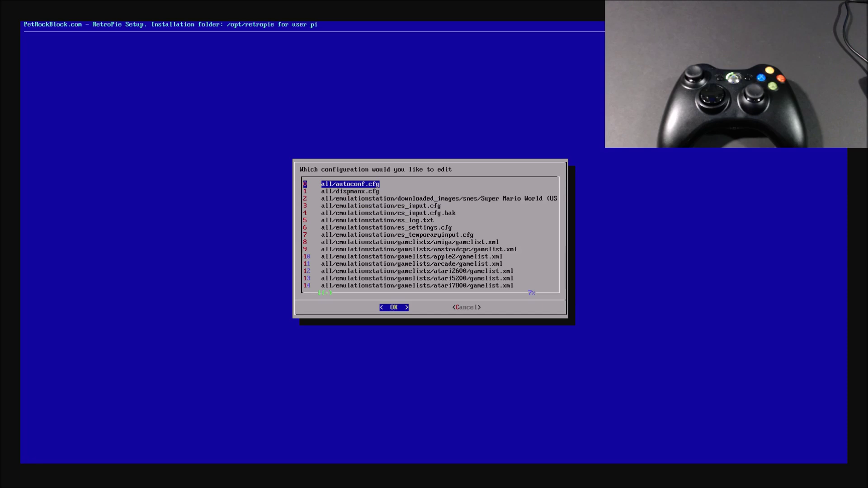
{"action": "key", "text": "Return"}
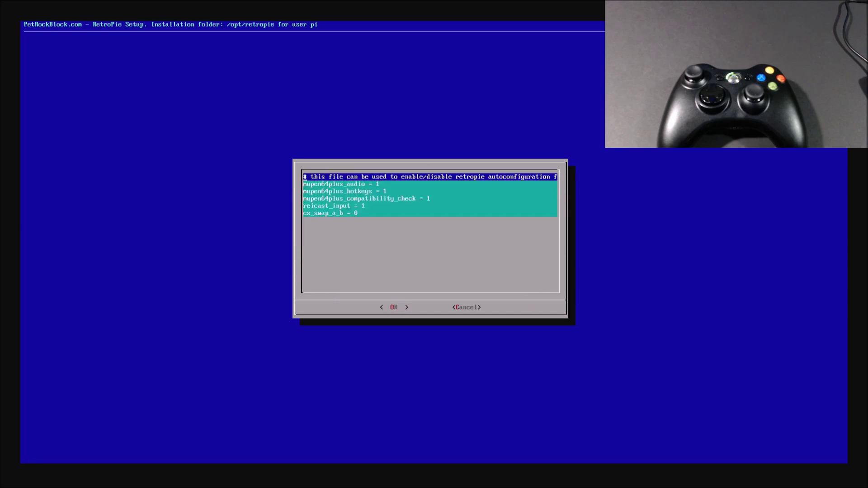
Step: Set es_swap_a_b to 1 in autoconf.cfg, save it and exit the configuration editor
{"action": "key", "text": "Down"}
{"action": "key", "text": "Down"}
{"action": "key", "text": "Down"}
{"action": "key", "text": "Down"}
{"action": "key", "text": "Down"}
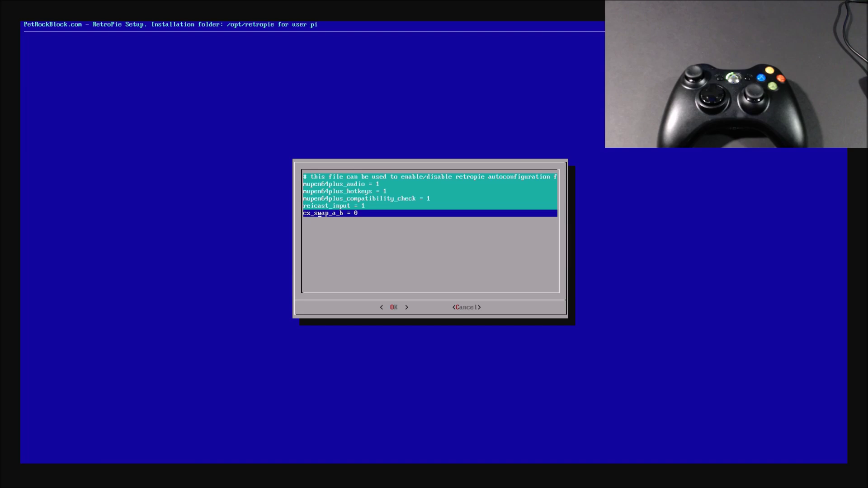
{"action": "type", "text": "1"}
{"action": "key", "text": "Tab"}
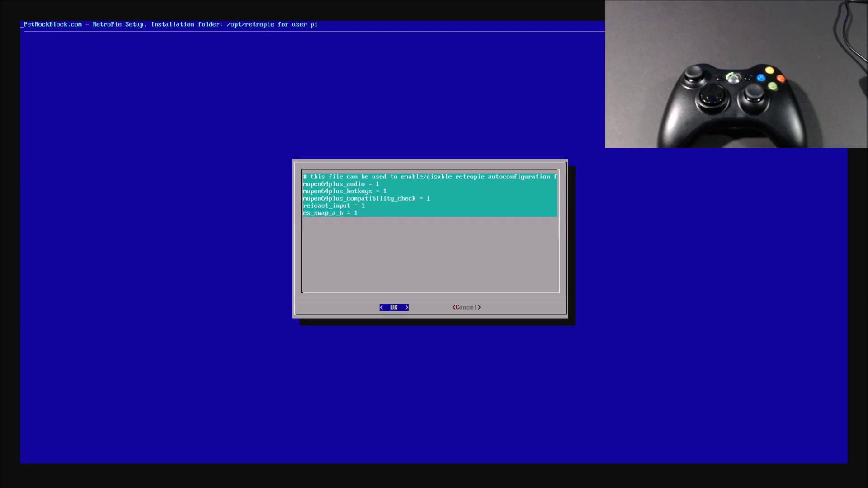
{"action": "key", "text": "Return"}
{"action": "key", "text": "Tab"}
{"action": "key", "text": "Return"}
{"action": "key", "text": "Tab"}
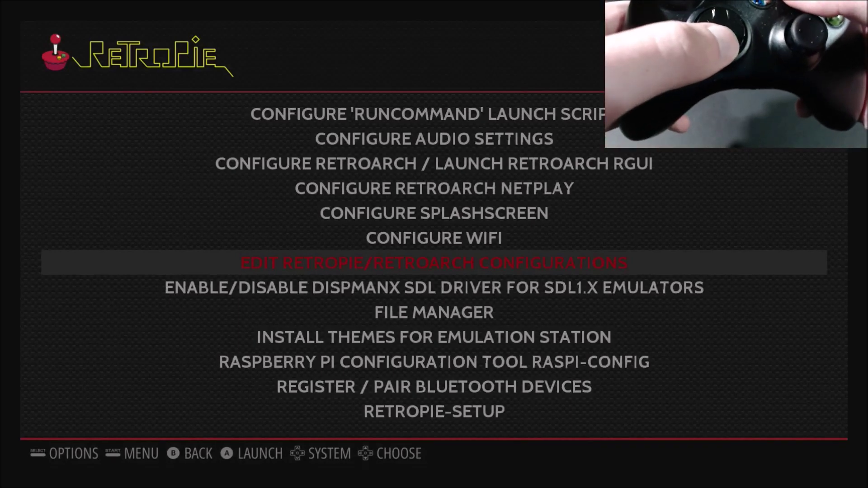
Step: Open Configure Input and start configuring the detected gamepad
{"action": "key", "text": "Return"}
{"action": "key", "text": "Up"}
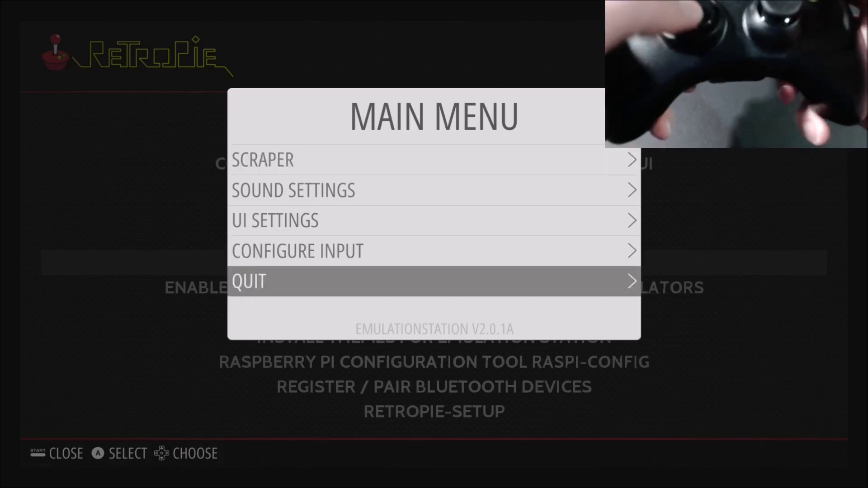
{"action": "key", "text": "Up"}
{"action": "key", "text": "Return"}
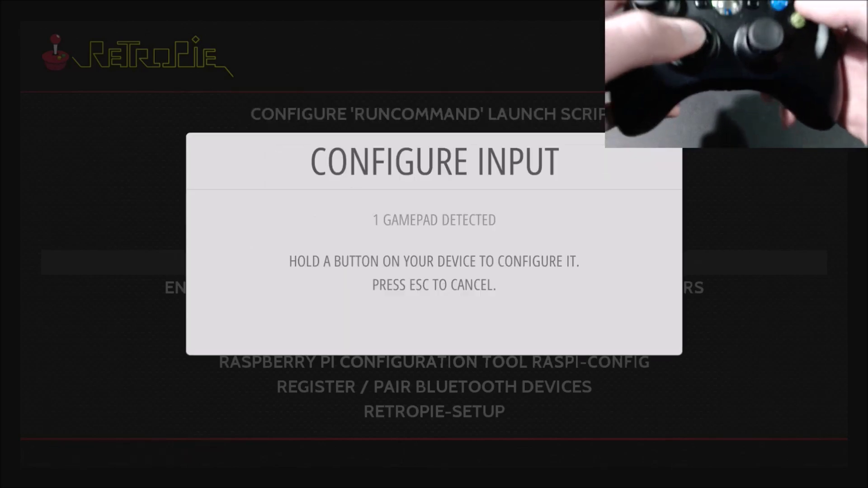
{"action": "key", "text": "Return"}
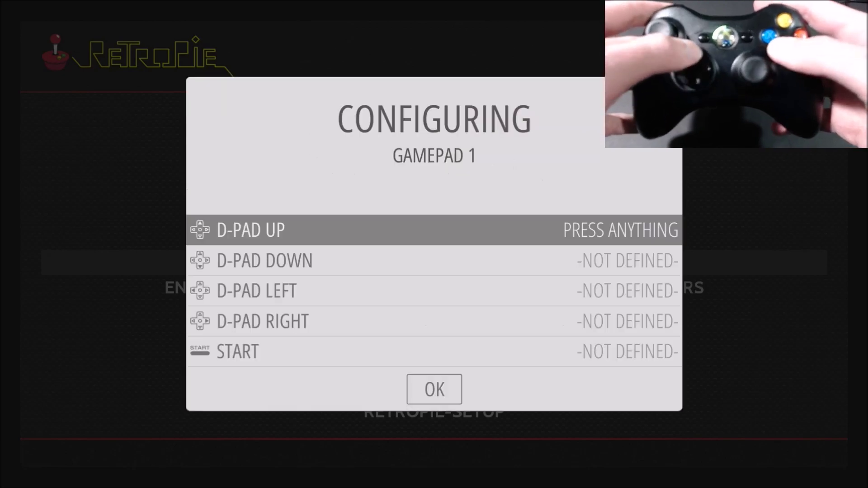
Step: Map the four D-pad directions to their matching Hat 0 directions and Start to Button 9
{"action": "key", "text": "Up"}
{"action": "key", "text": "Down"}
{"action": "key", "text": "Left"}
{"action": "key", "text": "Right"}
{"action": "key", "text": "Return"}
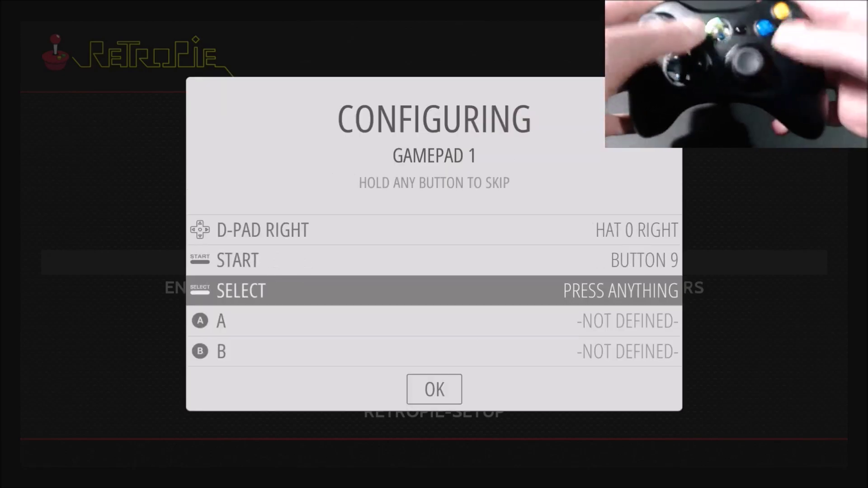
Step: Map Select, A and B on the gamepad, and assign X to Button 3 and Y to Button 2
{"action": "key", "text": "shift"}
{"action": "key", "text": "a"}
{"action": "key", "text": "b"}
{"action": "key", "text": "x"}
{"action": "key", "text": "y"}
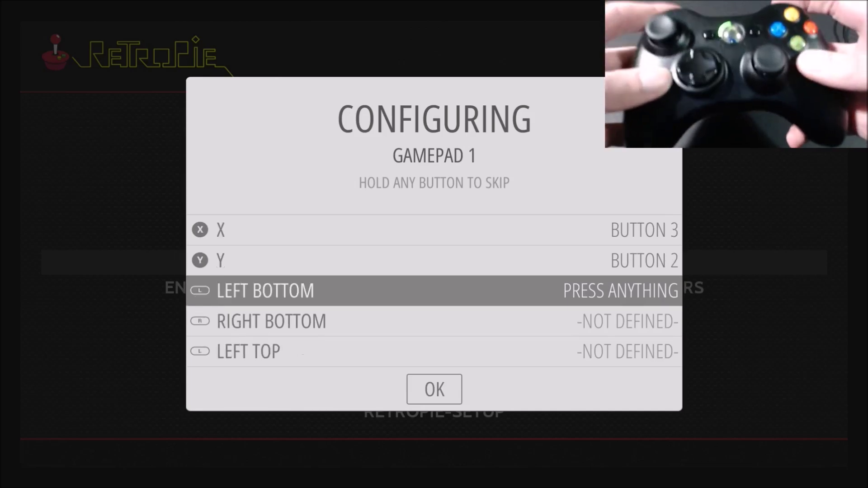
Step: Map Left Bottom and Right Bottom, Left Top to Button 6, Right Top to Button 7, and both thumb buttons
{"action": "key", "text": "q"}
{"action": "key", "text": "w"}
{"action": "key", "text": "e"}
{"action": "key", "text": "r"}
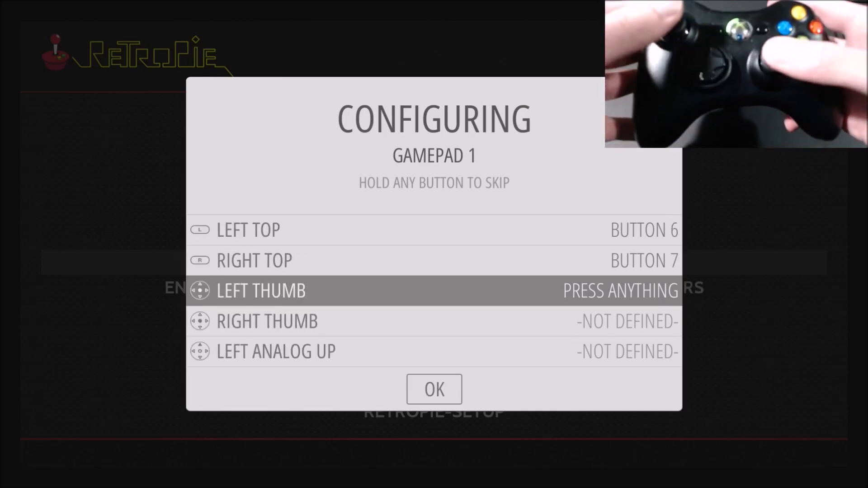
{"action": "key", "text": "t"}
{"action": "key", "text": "g"}
Step: Map all directions of the left analog stick to axes 0 and 1 and the right to axes 2 and 3, and accept the mapping
{"action": "key", "text": "i"}
{"action": "key", "text": "k"}
{"action": "key", "text": "j"}
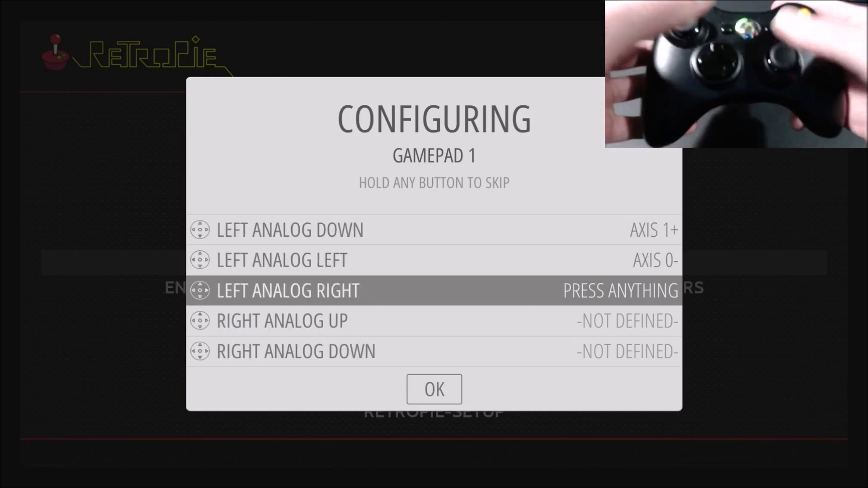
{"action": "key", "text": "l"}
{"action": "key", "text": "Up"}
{"action": "key", "text": "Down"}
{"action": "key", "text": "Left"}
{"action": "key", "text": "Right"}
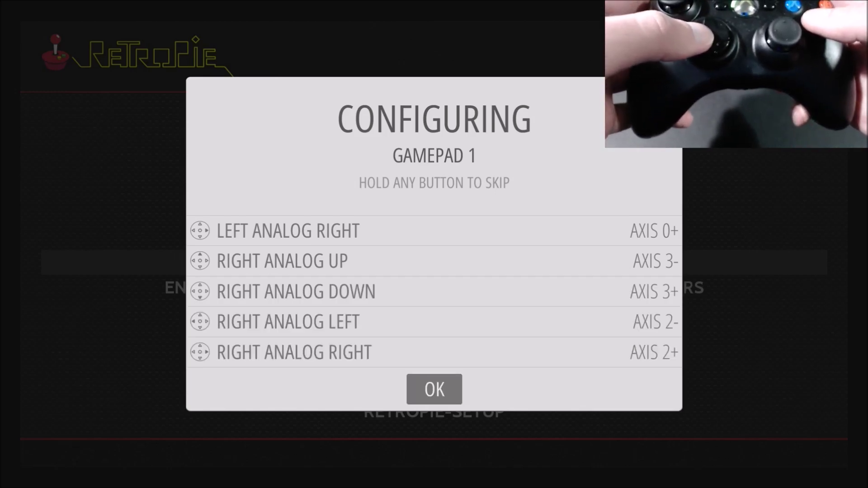
{"action": "key", "text": "Return"}
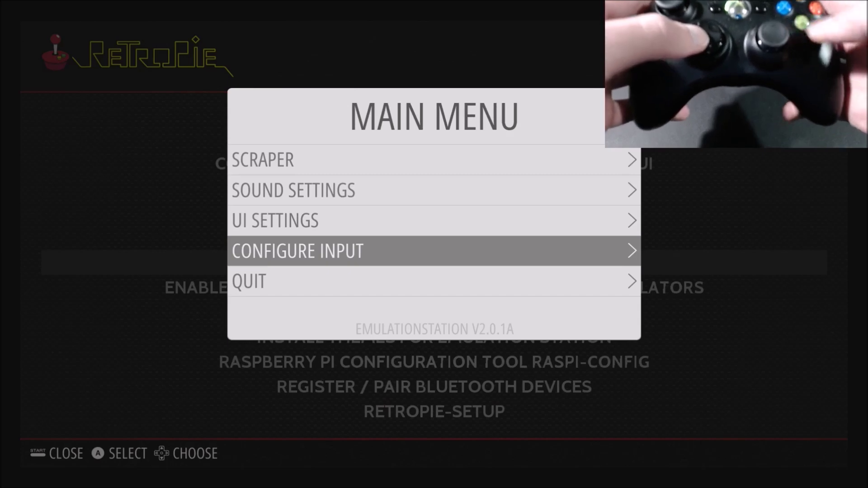
{"action": "key", "text": "Escape"}
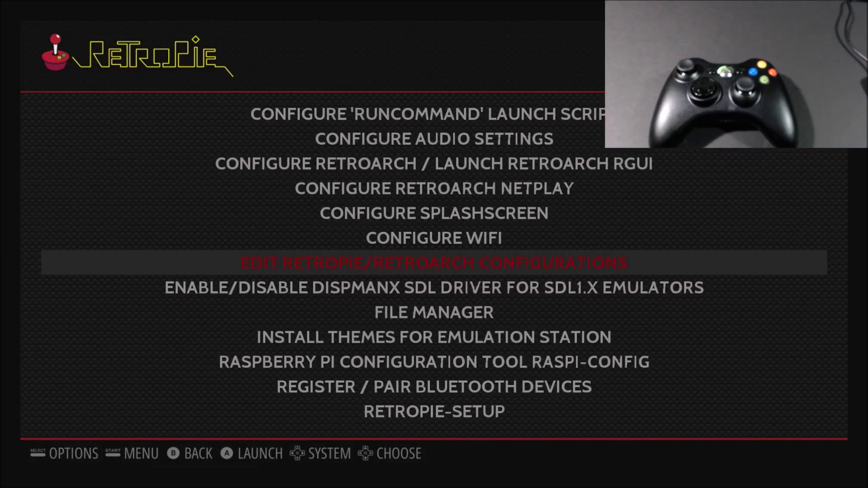
Step: Restart EmulationStation and confirm the restart
{"action": "key", "text": "Escape"}
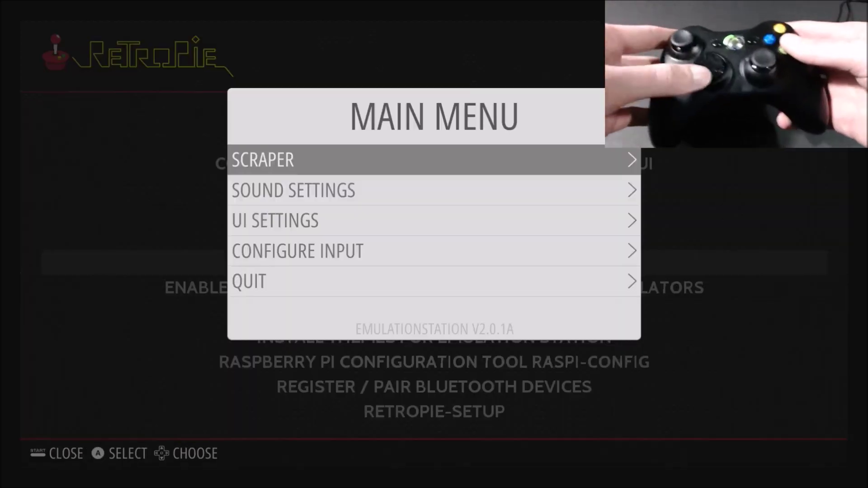
{"action": "key", "text": "Down"}
{"action": "key", "text": "Down"}
{"action": "key", "text": "Down"}
{"action": "key", "text": "Down"}
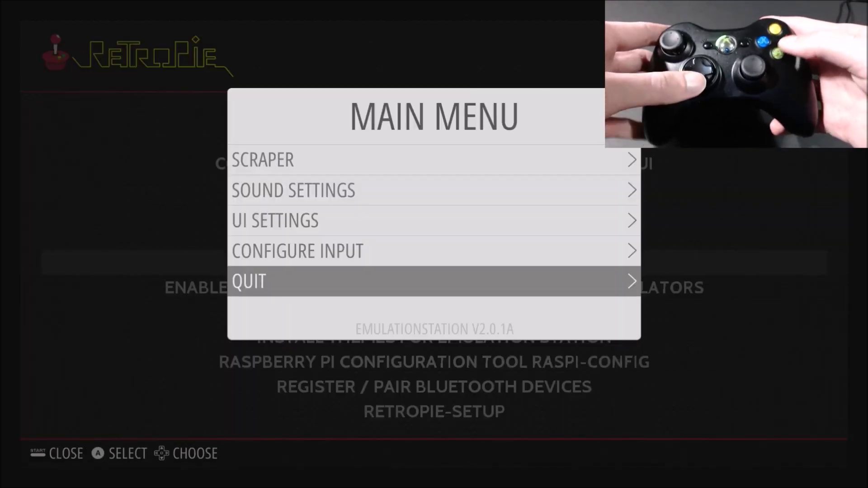
{"action": "key", "text": "Return"}
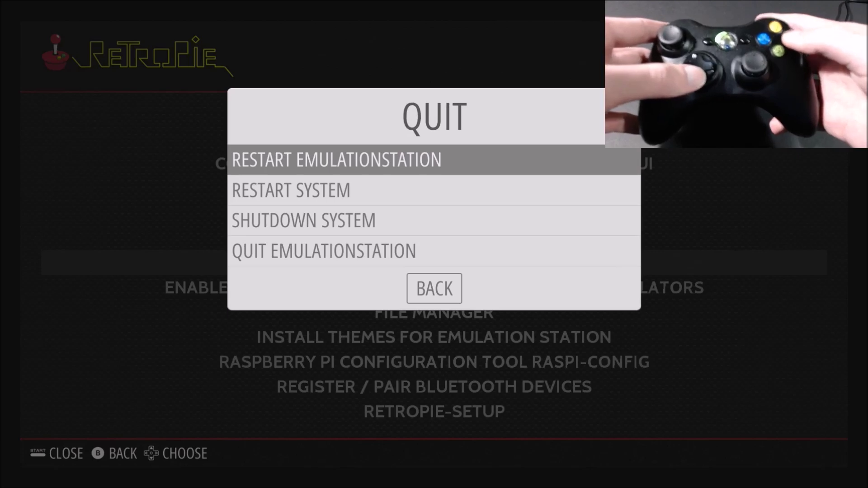
{"action": "key", "text": "Return"}
{"action": "key", "text": "Return"}
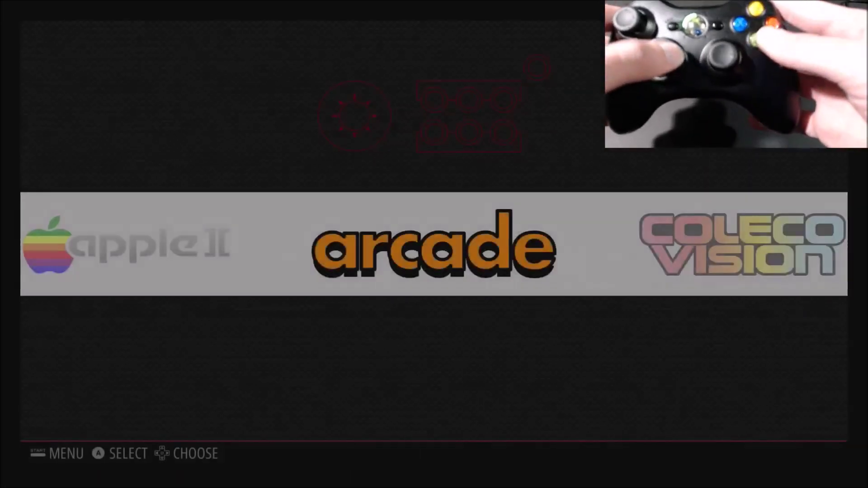
Step: Browse the system carousel to Sega Mega Drive and launch Sonic the Hedgehog (USA, Europe)
{"action": "key", "text": "Right"}
{"action": "key", "text": "Right"}
{"action": "key", "text": "Right"}
{"action": "key", "text": "Right"}
{"action": "key", "text": "Right"}
{"action": "key", "text": "Right"}
{"action": "key", "text": "Right"}
{"action": "key", "text": "Right"}
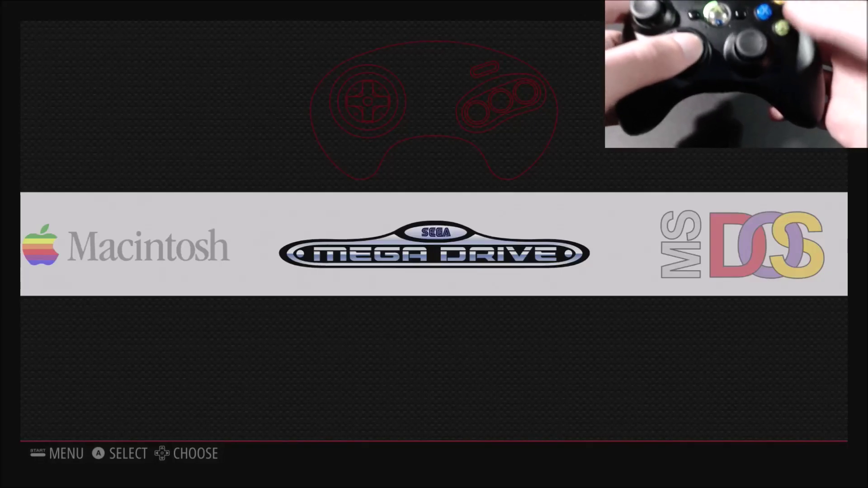
{"action": "key", "text": "Return"}
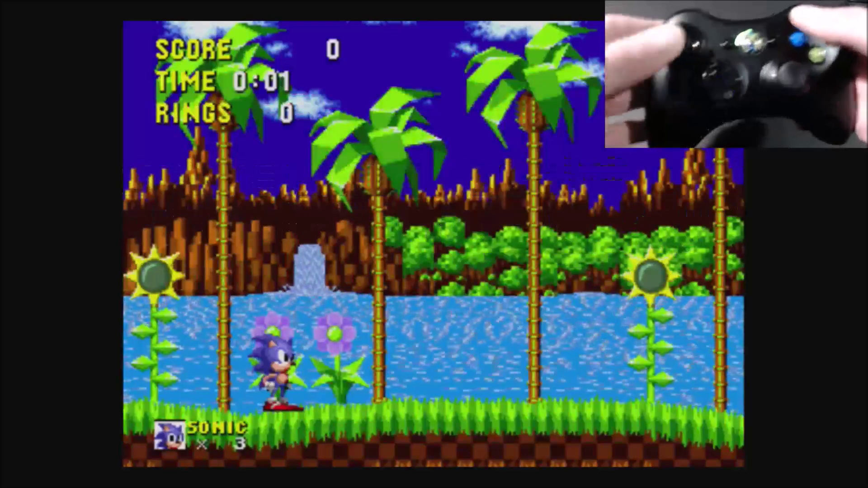
Step: Test the gamepad in Sonic the Hedgehog by moving the character left and right
{"action": "key", "text": "Left"}
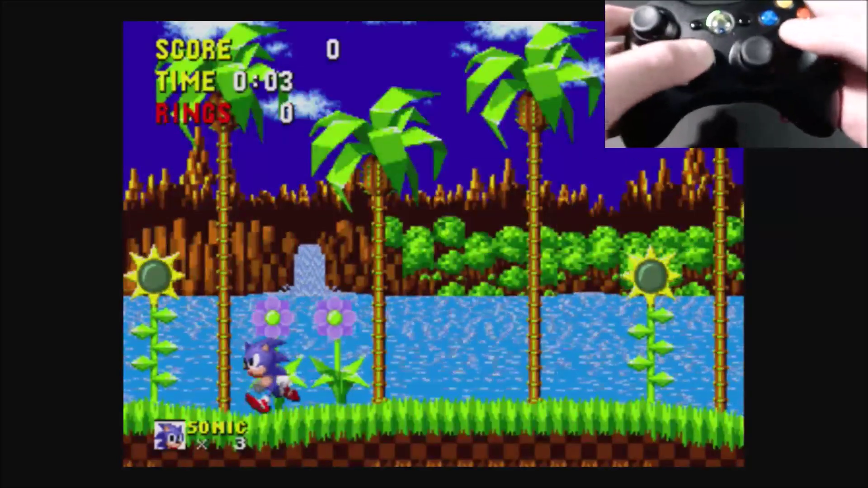
{"action": "key", "text": "Right"}
{"action": "key", "text": "space"}
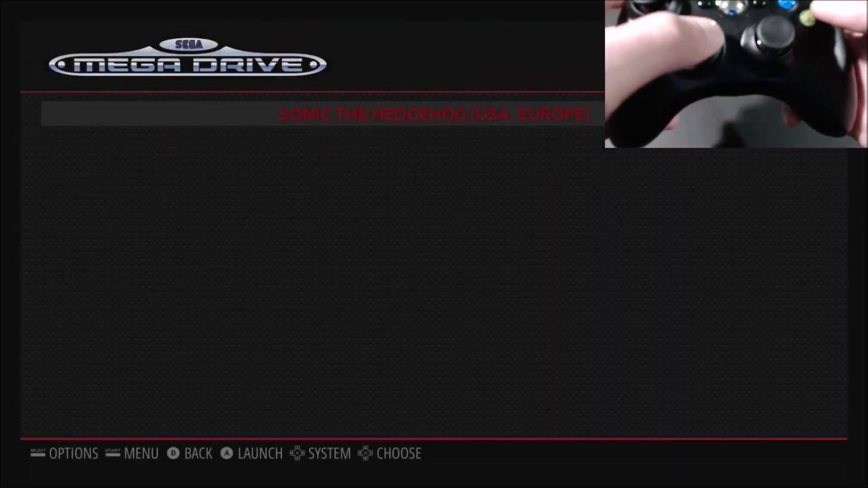
Step: Leave the Mega Drive game list and browse the system carousel to the RetroPie entry
{"action": "key", "text": "Right"}
{"action": "key", "text": "Escape"}
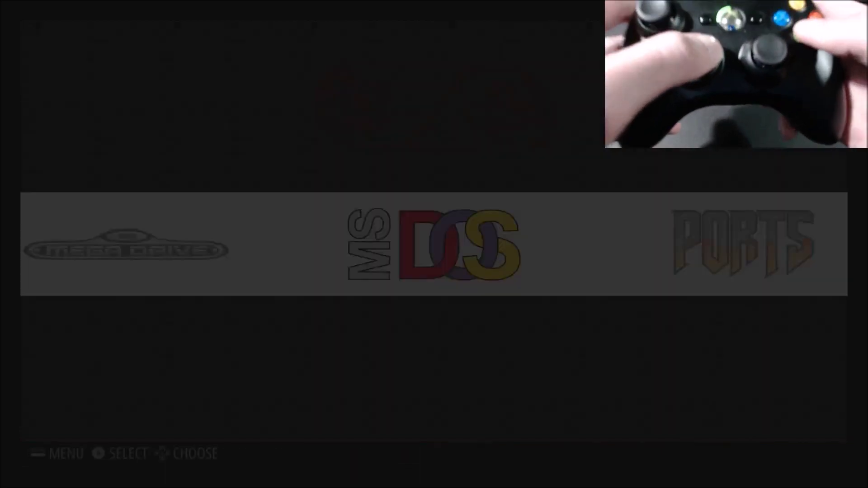
{"action": "key", "text": "Right"}
{"action": "key", "text": "Right"}
{"action": "key", "text": "Right"}
{"action": "key", "text": "Left"}
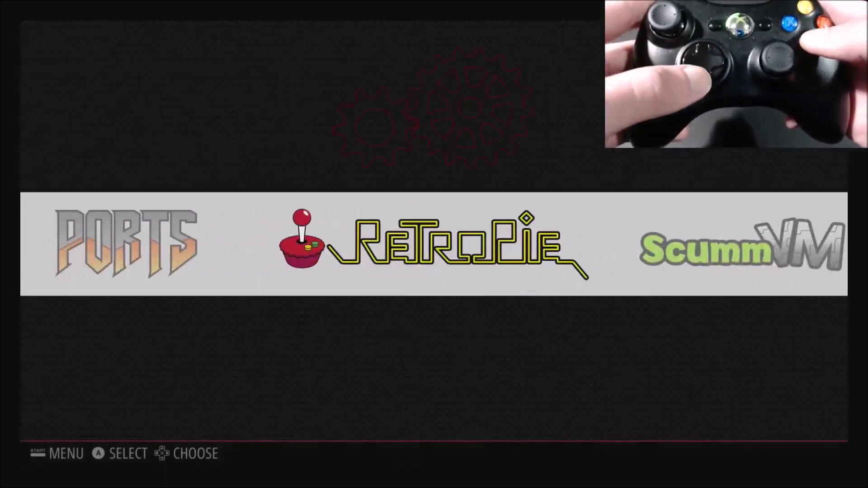
Step: Open the RetroPie list and move down and back up through its entries to test the remapped gamepad
{"action": "key", "text": "Return"}
{"action": "key", "text": "Down"}
{"action": "key", "text": "Down"}
{"action": "key", "text": "Down"}
{"action": "key", "text": "Down"}
{"action": "key", "text": "Down"}
{"action": "key", "text": "Down"}
{"action": "key", "text": "Down"}
{"action": "key", "text": "Down"}
{"action": "key", "text": "Down"}
{"action": "key", "text": "Down"}
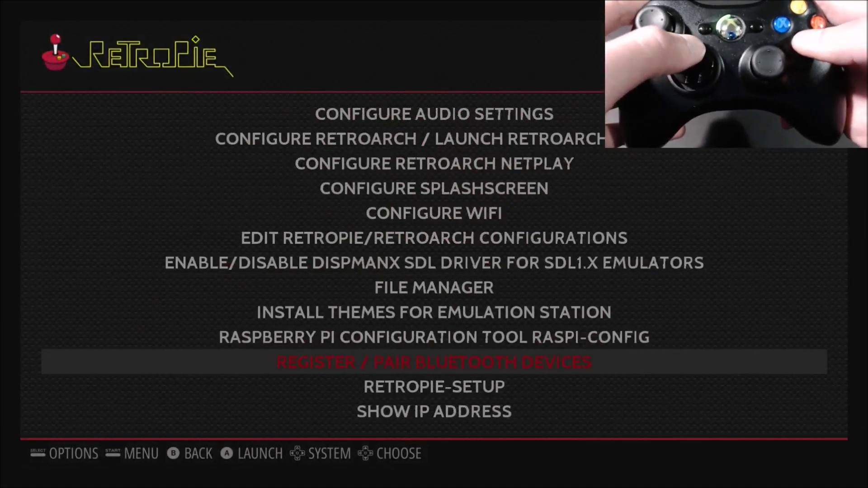
{"action": "key", "text": "Up"}
{"action": "key", "text": "Up"}
{"action": "key", "text": "Up"}
{"action": "key", "text": "Up"}
{"action": "key", "text": "Up"}
{"action": "key", "text": "Up"}
{"action": "key", "text": "Up"}
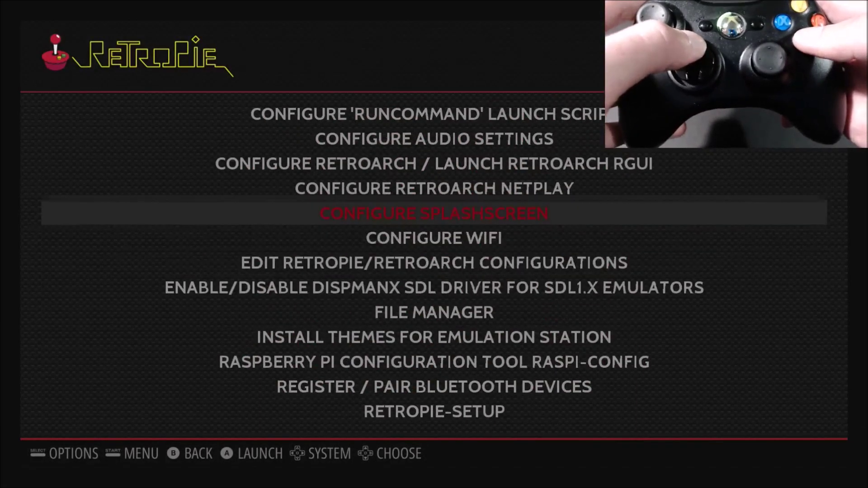
Step: Switch from the RetroPie list through the Ports game list to the MS-DOS list
{"action": "key", "text": "Up"}
{"action": "key", "text": "Up"}
{"action": "key", "text": "Down"}
{"action": "key", "text": "Return"}
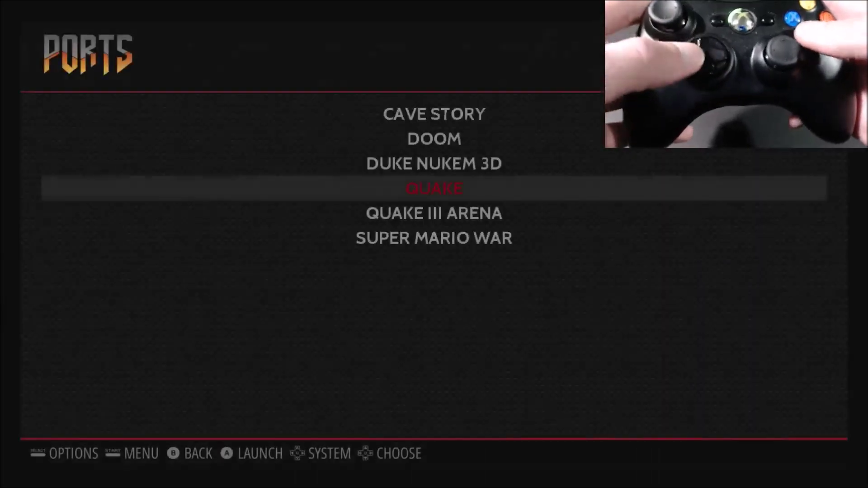
{"action": "key", "text": "Left"}
{"action": "key", "text": "Escape"}
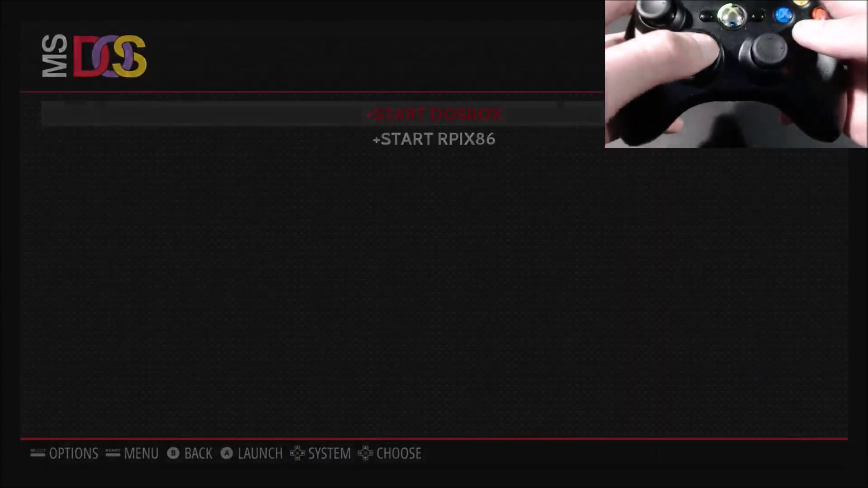
Step: Return from the MS-DOS list to the RetroPie entry and launch Edit RetroPie/RetroArch Configurations
{"action": "key", "text": "Right"}
{"action": "key", "text": "Right"}
{"action": "key", "text": "Right"}
{"action": "key", "text": "Left"}
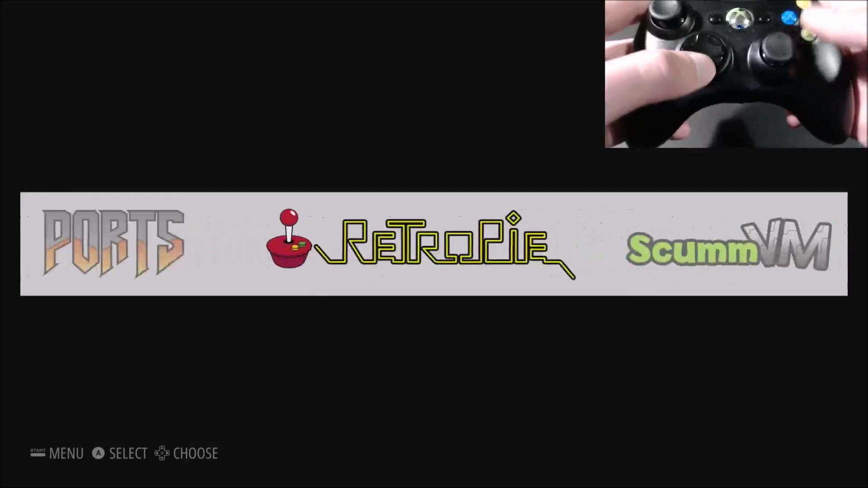
{"action": "key", "text": "Return"}
{"action": "key", "text": "Down"}
{"action": "key", "text": "Down"}
{"action": "key", "text": "Down"}
{"action": "key", "text": "Up"}
{"action": "key", "text": "Up"}
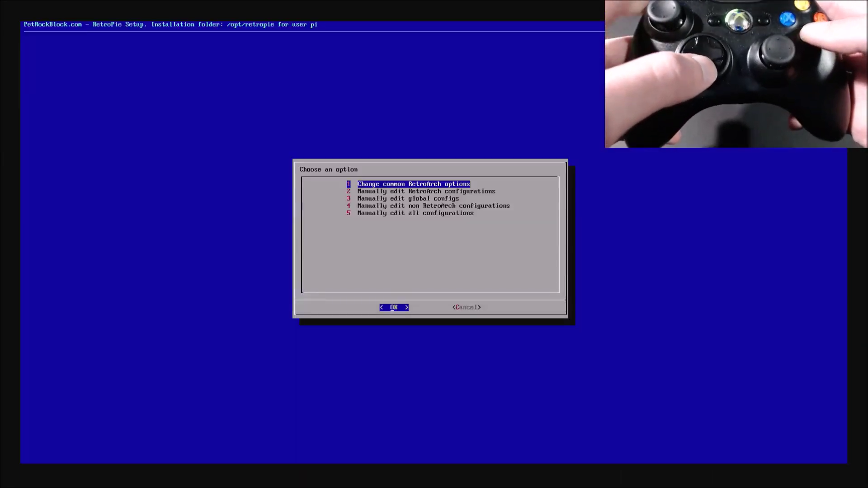
Step: Choose to change common RetroArch options and open all/retroarch.cfg for editing
{"action": "key", "text": "Return"}
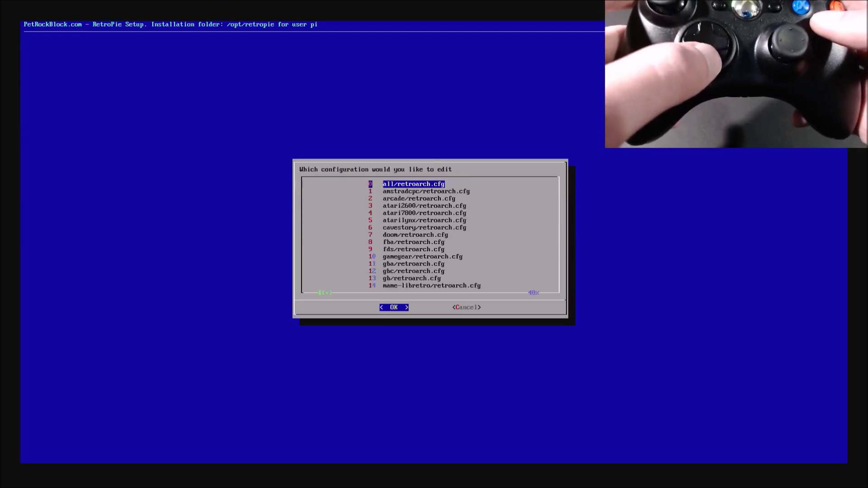
{"action": "key", "text": "Down"}
{"action": "key", "text": "Down"}
{"action": "key", "text": "Down"}
{"action": "key", "text": "Down"}
{"action": "key", "text": "Up"}
{"action": "key", "text": "Up"}
{"action": "key", "text": "Up"}
{"action": "key", "text": "Up"}
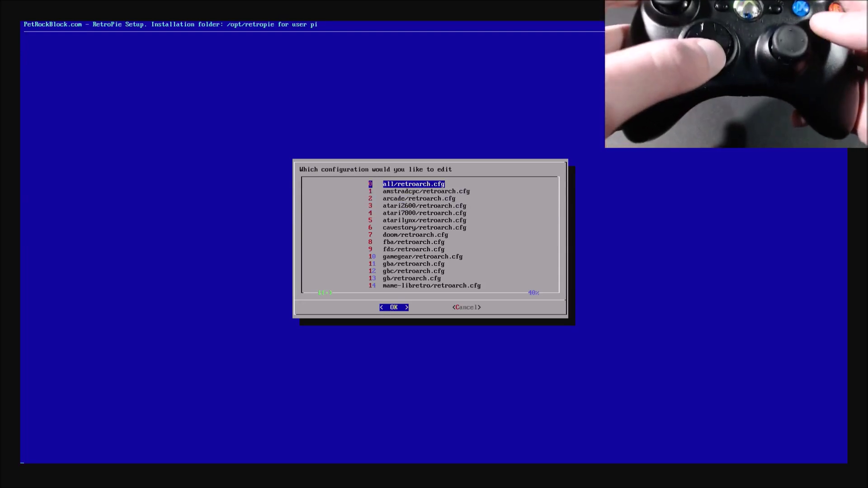
{"action": "key", "text": "Return"}
Step: Set input_player1_analog_dpad_mode to 1 in all/retroarch.cfg so the left stick acts as the d-pad
{"action": "key", "text": "Down"}
{"action": "key", "text": "Down"}
{"action": "key", "text": "Down"}
{"action": "key", "text": "Down"}
{"action": "key", "text": "Down"}
{"action": "key", "text": "Down"}
{"action": "key", "text": "Down"}
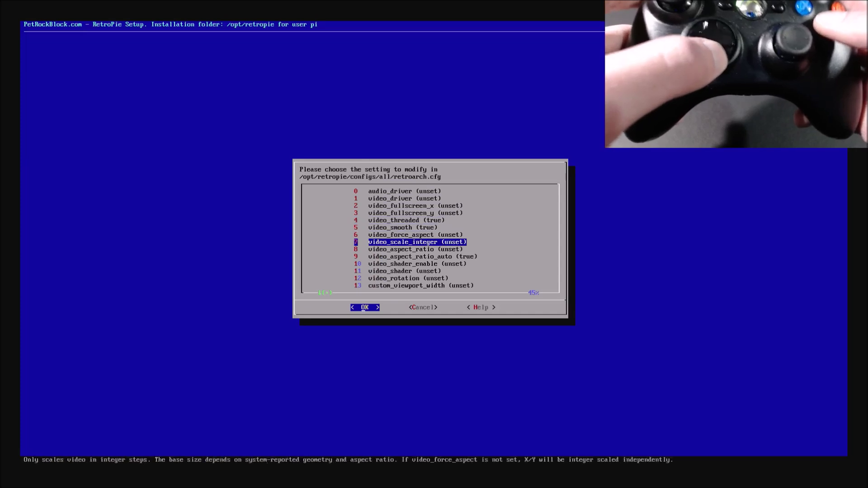
{"action": "key", "text": "Down"}
{"action": "key", "text": "Down"}
{"action": "key", "text": "Down"}
{"action": "key", "text": "Down"}
{"action": "key", "text": "Down"}
{"action": "key", "text": "Down"}
{"action": "key", "text": "Down"}
{"action": "key", "text": "Down"}
{"action": "key", "text": "Down"}
{"action": "key", "text": "Down"}
{"action": "key", "text": "Down"}
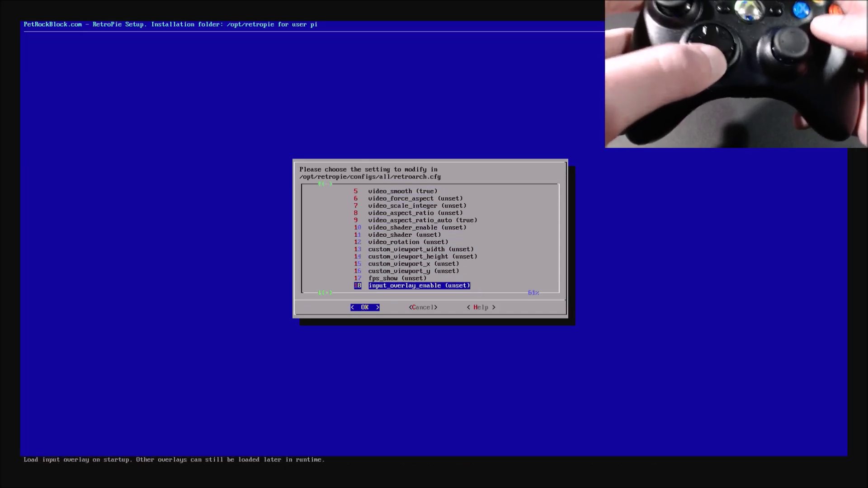
{"action": "key", "text": "Down"}
{"action": "key", "text": "Down"}
{"action": "key", "text": "Down"}
{"action": "key", "text": "Down"}
{"action": "key", "text": "Down"}
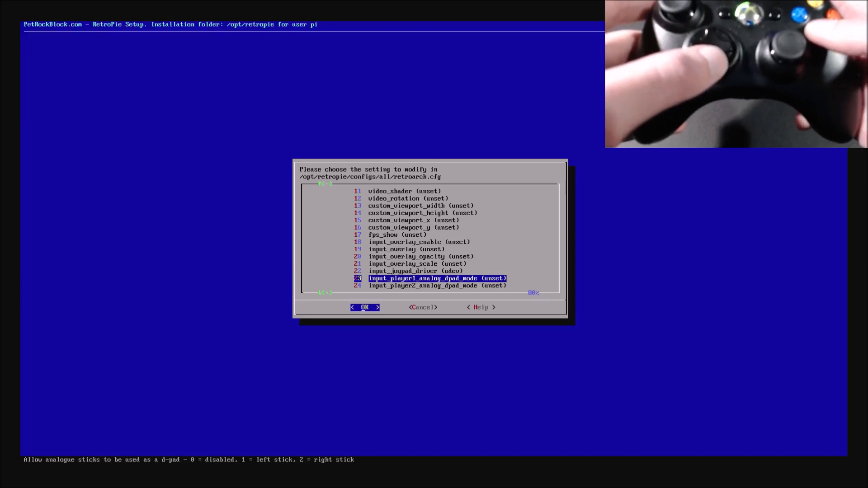
{"action": "key", "text": "Down"}
{"action": "key", "text": "Down"}
{"action": "key", "text": "Down"}
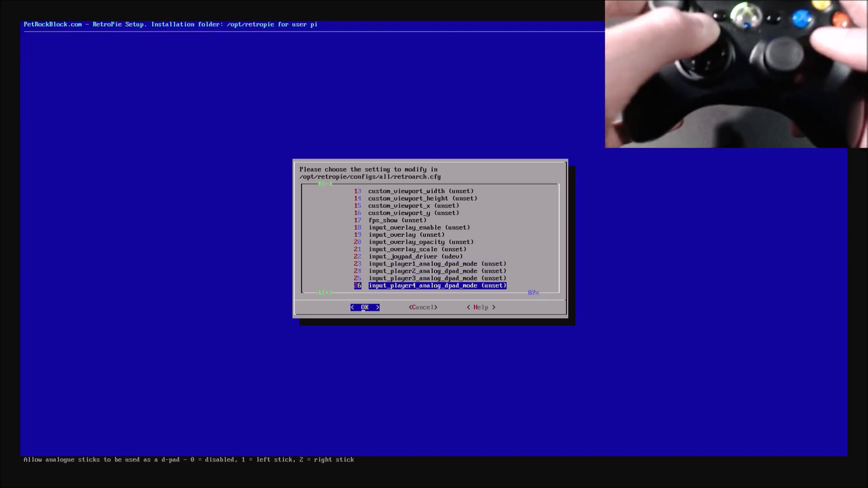
{"action": "key", "text": "Up"}
{"action": "key", "text": "Up"}
{"action": "key", "text": "Up"}
{"action": "key", "text": "Return"}
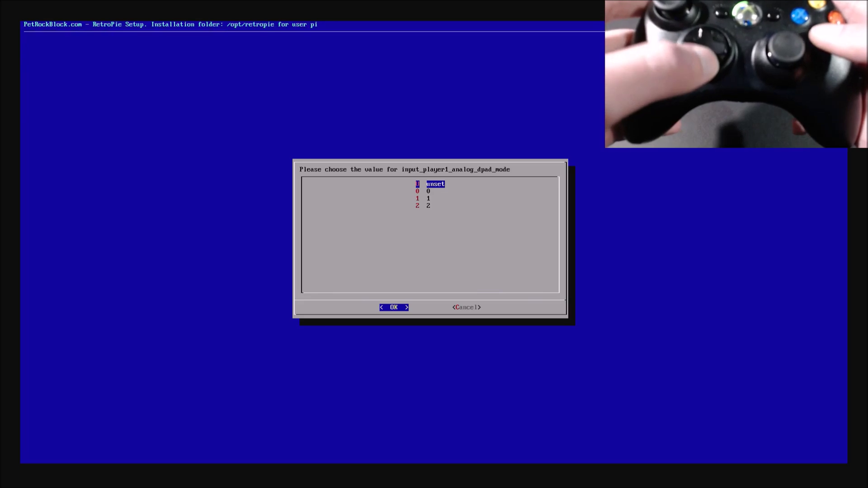
{"action": "key", "text": "Down"}
{"action": "key", "text": "Down"}
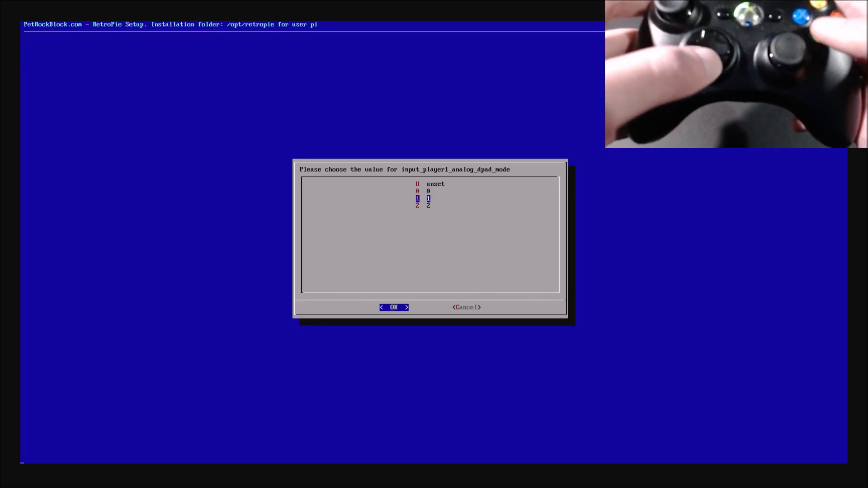
{"action": "key", "text": "Return"}
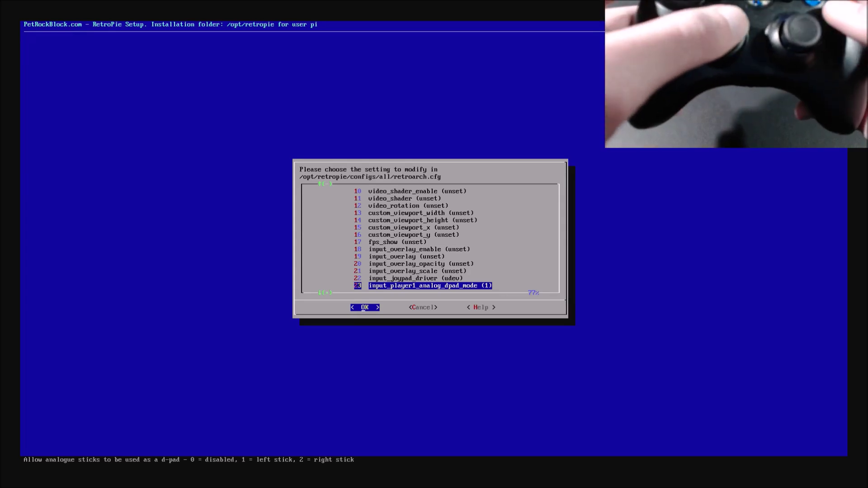
Step: Back out of the settings and configuration lists to return to the RetroPie list
{"action": "key", "text": "Right"}
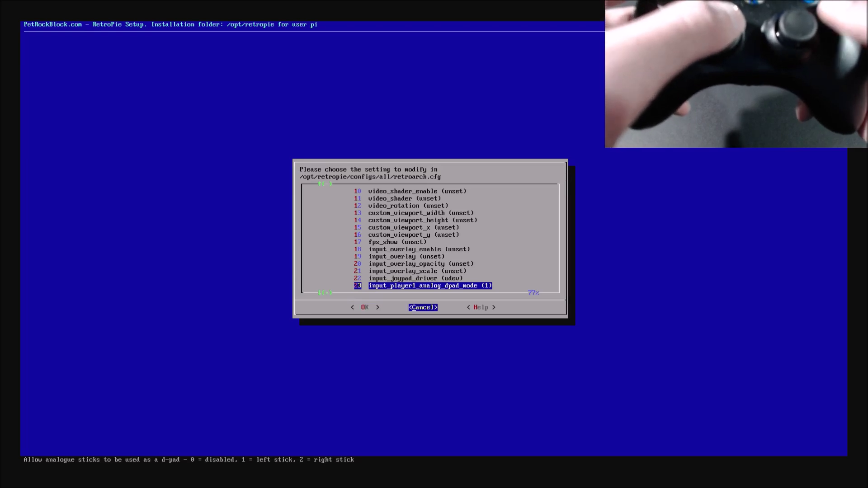
{"action": "key", "text": "Return"}
{"action": "key", "text": "Right"}
{"action": "key", "text": "Return"}
{"action": "key", "text": "Right"}
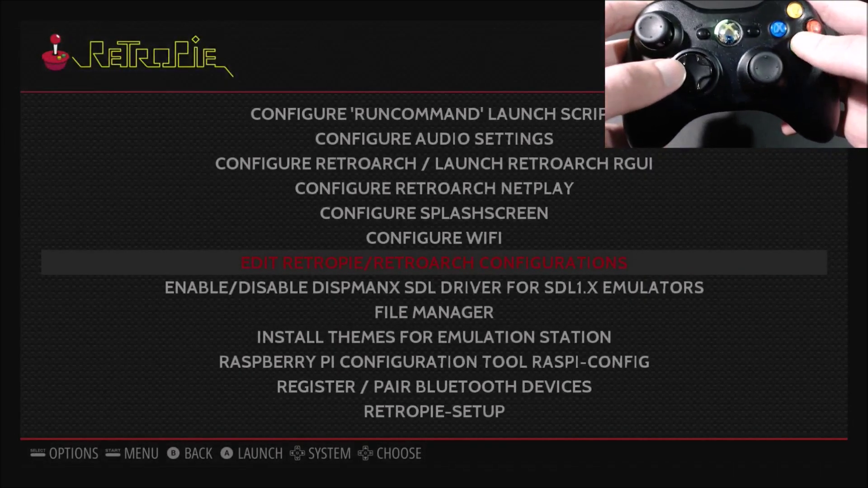
Step: Leave the RetroPie list, browse the system carousel to Mega Drive and launch Sonic the Hedgehog
{"action": "key", "text": "Escape"}
{"action": "key", "text": "Left"}
{"action": "key", "text": "Left"}
{"action": "key", "text": "Left"}
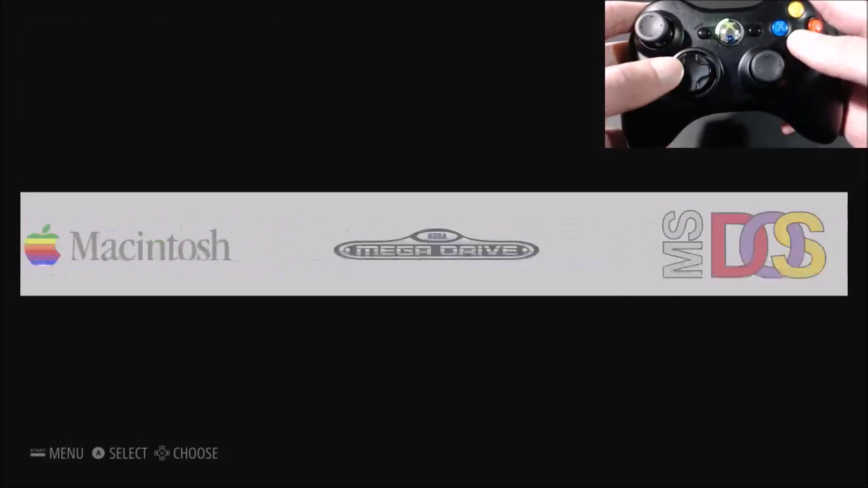
{"action": "key", "text": "Right"}
{"action": "key", "text": "Right"}
{"action": "key", "text": "Left"}
{"action": "key", "text": "Left"}
{"action": "key", "text": "Return"}
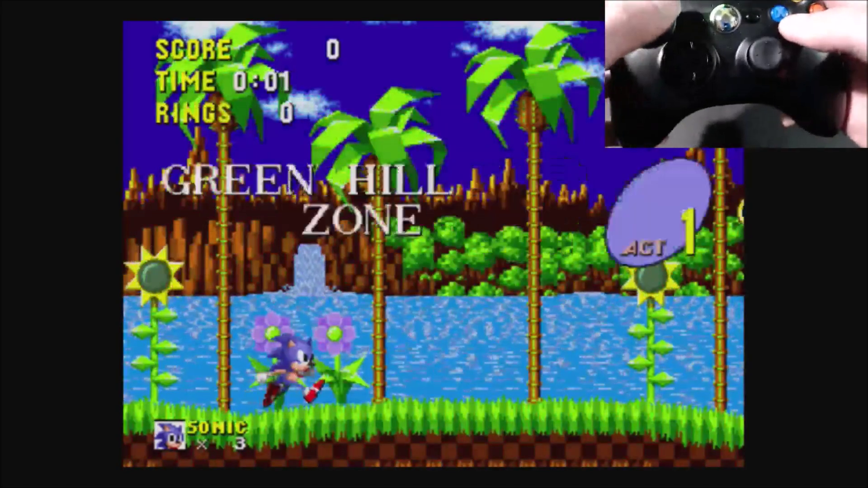
Step: Test the left analog stick and the d-pad in Green Hill Zone by running and jumping with the character
{"action": "key", "text": "Right"}
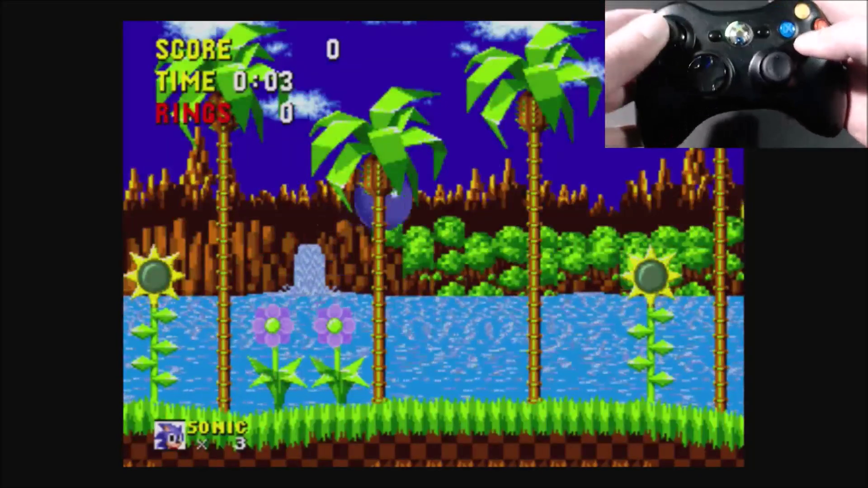
{"action": "key", "text": "a"}
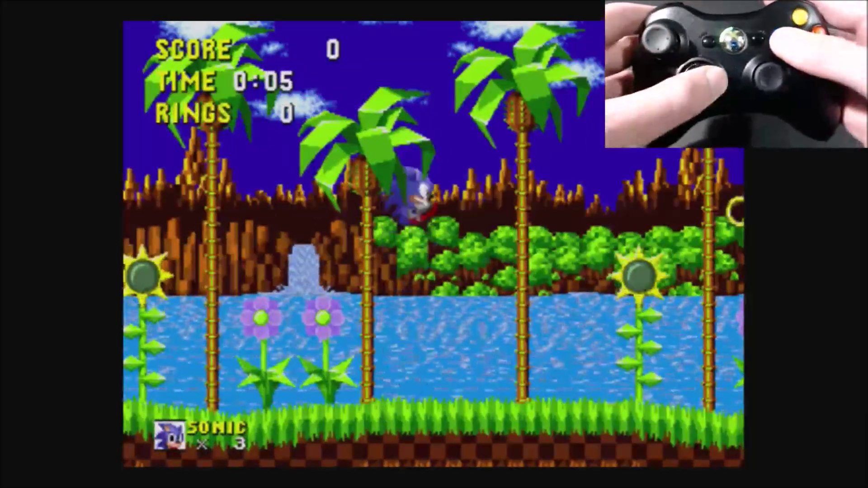
{"action": "key", "text": "Right"}
{"action": "key", "text": "a"}
{"action": "key", "text": "Right"}
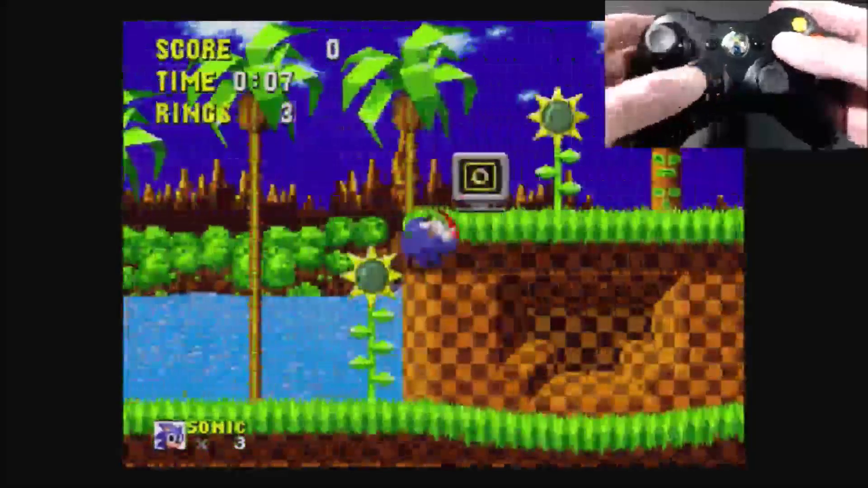
{"action": "key", "text": "a"}
{"action": "key", "text": "Right"}
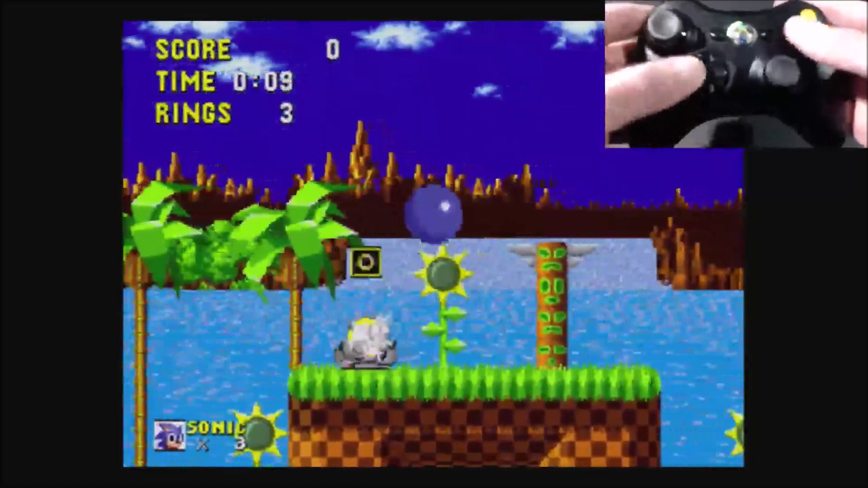
{"action": "key", "text": "a"}
{"action": "key", "text": "Right"}
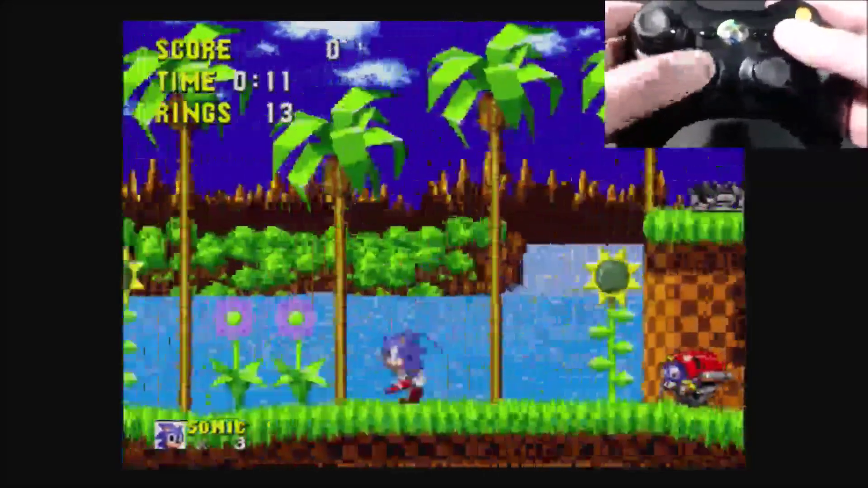
{"action": "key", "text": "a"}
{"action": "key", "text": "Right"}
{"action": "key", "text": "a"}
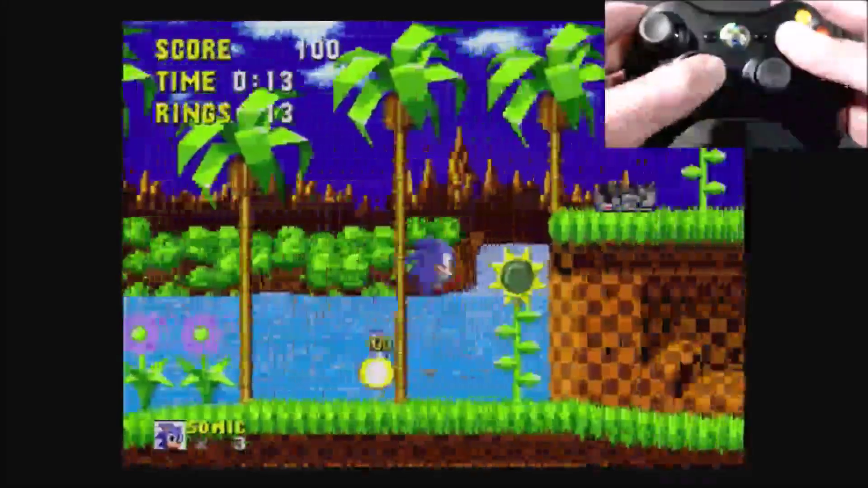
{"action": "key", "text": "Right"}
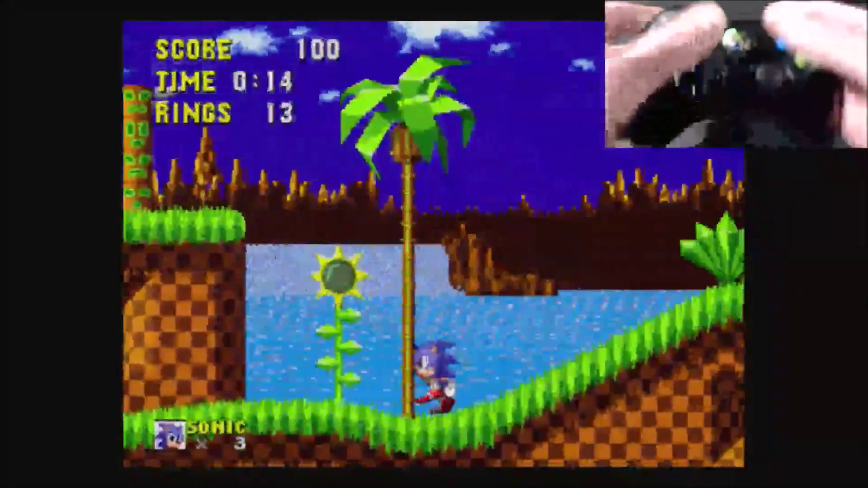